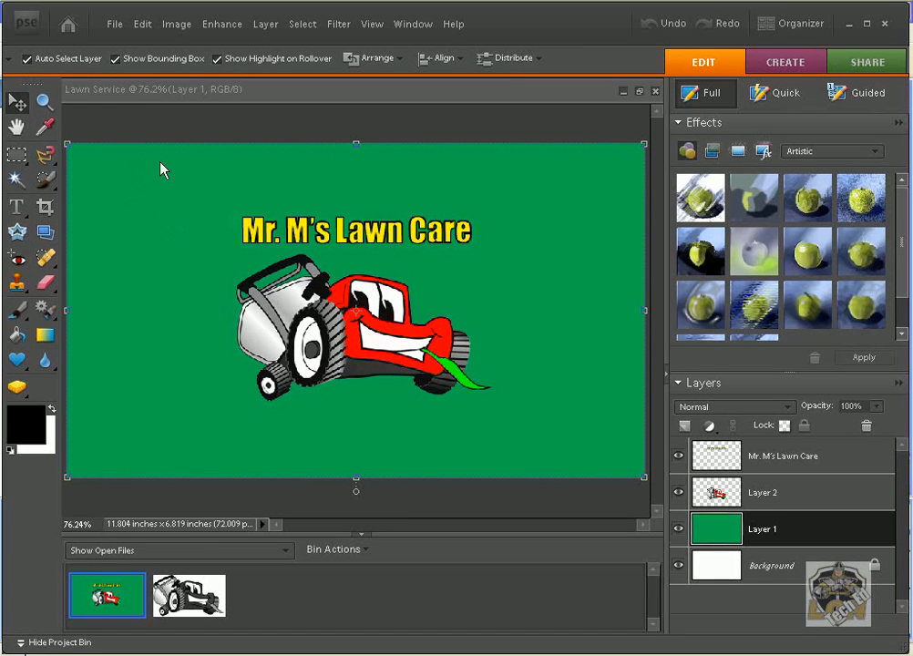
Create a new blank document named Logo using the Default Photoshop Elements Size preset
{"action": "left_click", "coordinate": [115, 28]}
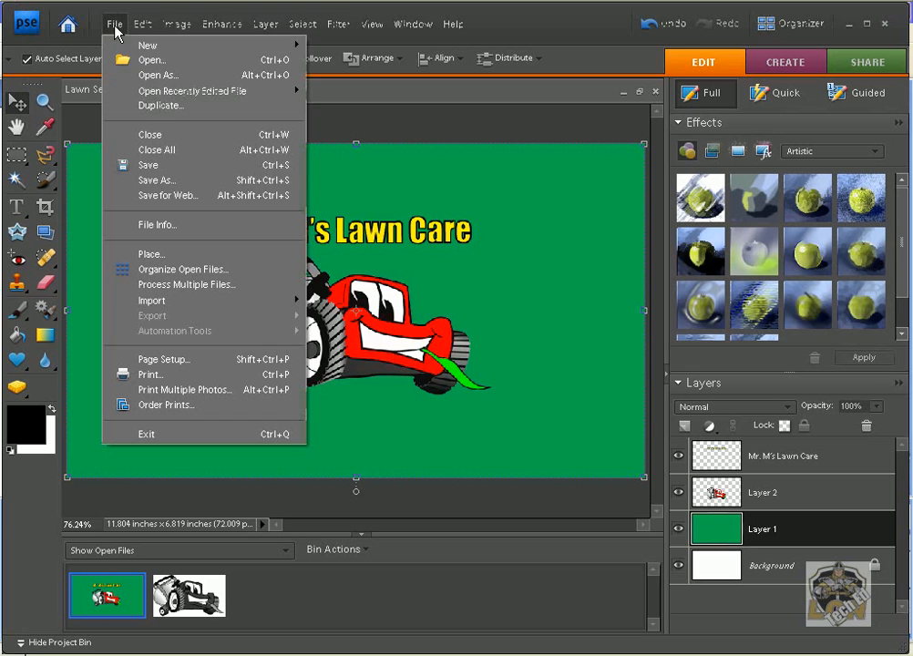
{"action": "left_click", "coordinate": [339, 45]}
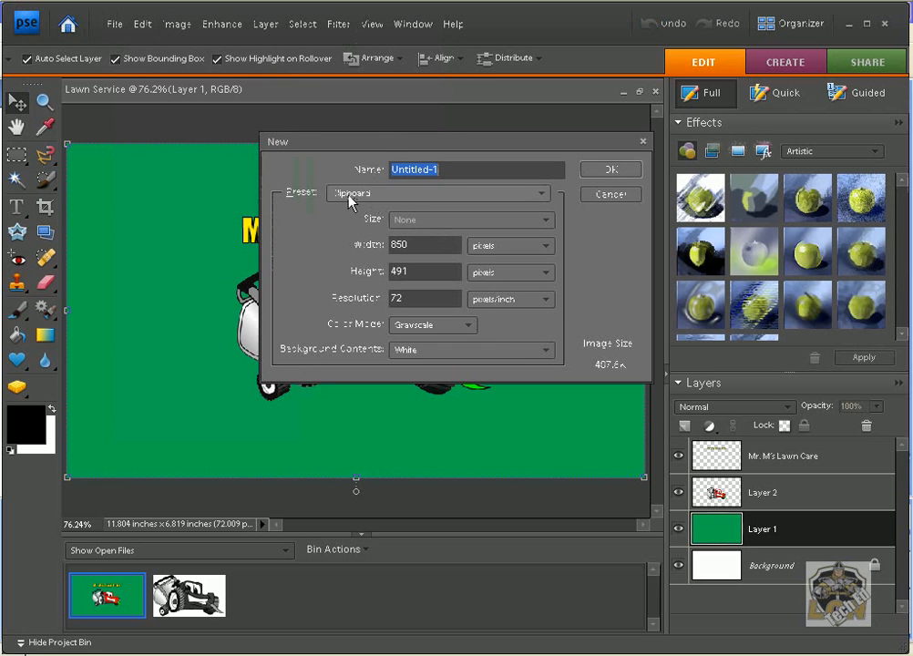
{"action": "left_click", "coordinate": [541, 197]}
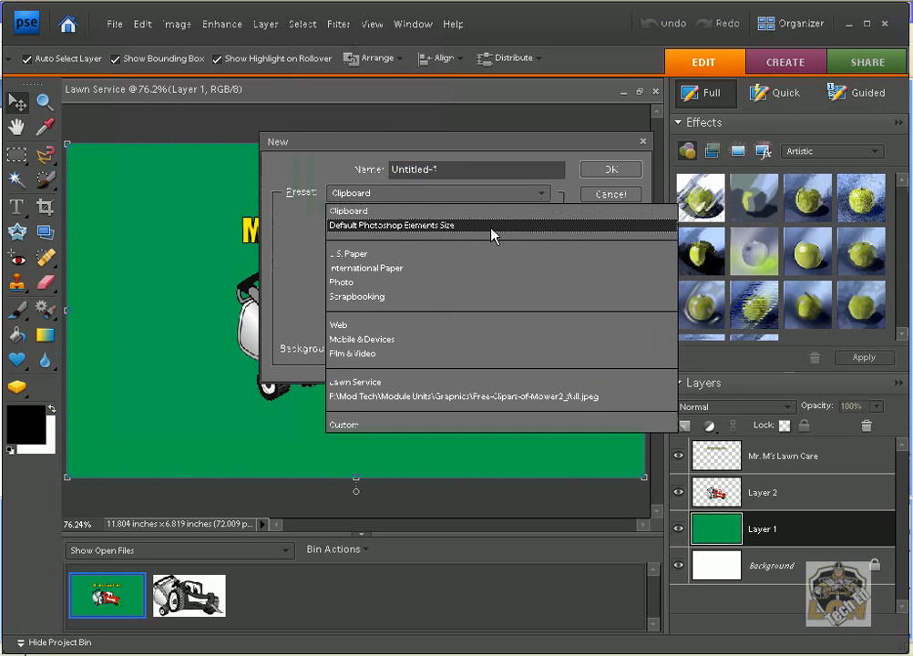
{"action": "left_click", "coordinate": [492, 228]}
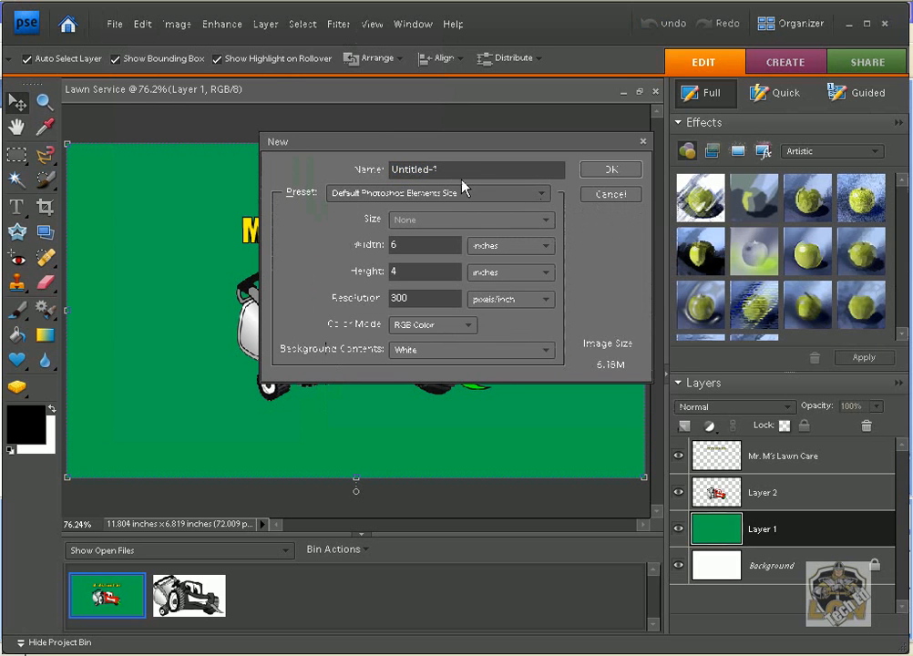
{"action": "left_click_drag", "start_coordinate": [450, 170], "coordinate": [369, 170]}
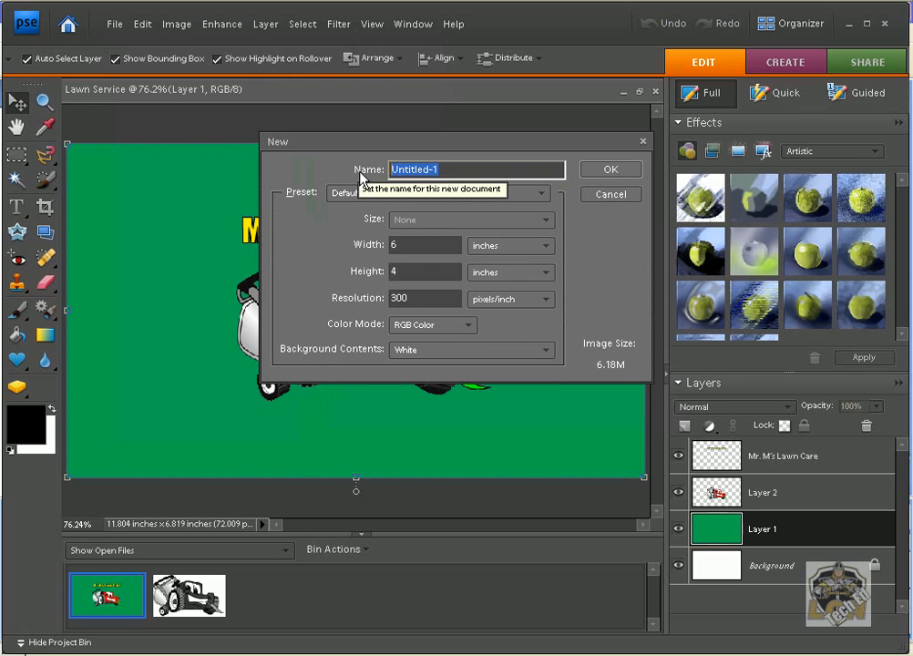
{"action": "type", "text": "Logo"}
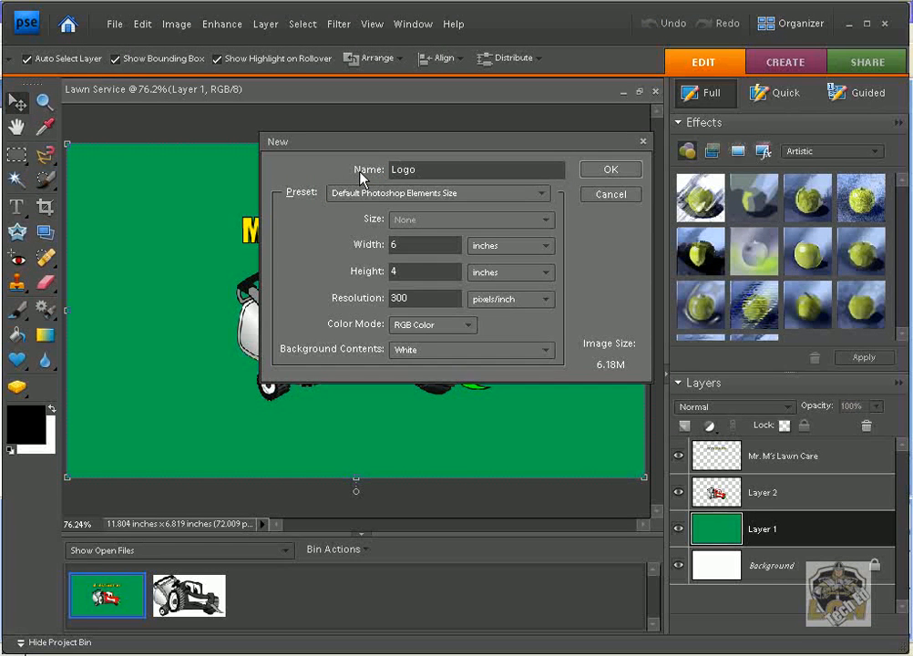
{"action": "left_click", "coordinate": [609, 172]}
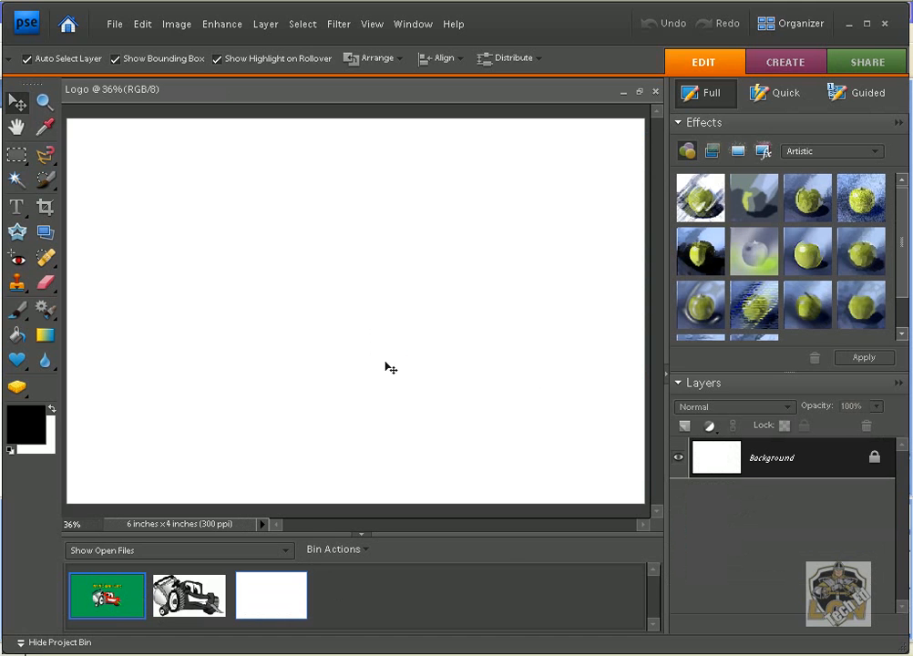
Set the foreground color to green 00cc33 and fill the white Background layer with the Paint Bucket
{"action": "left_click", "coordinate": [12, 438]}
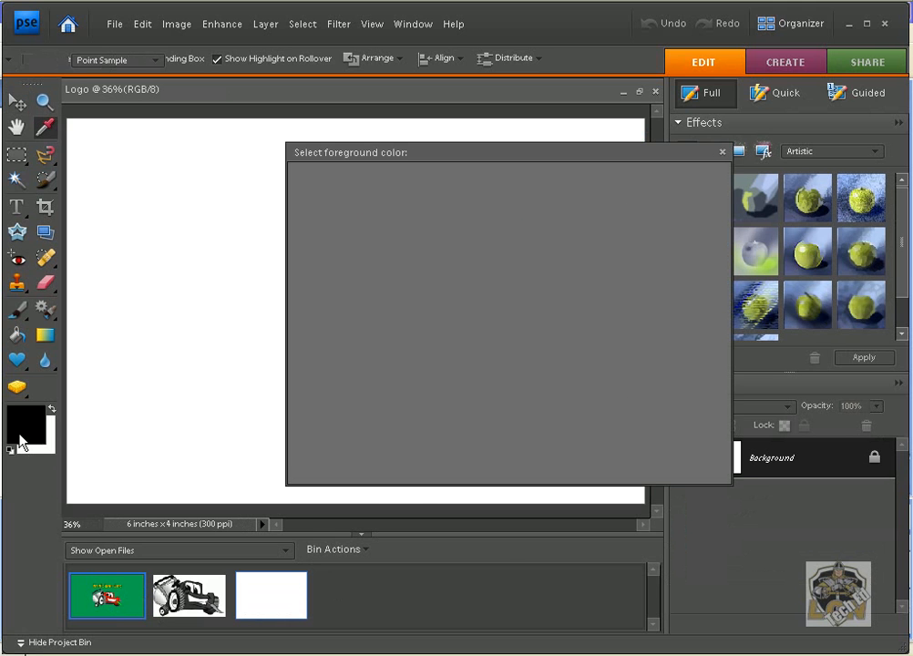
{"action": "left_click", "coordinate": [551, 374]}
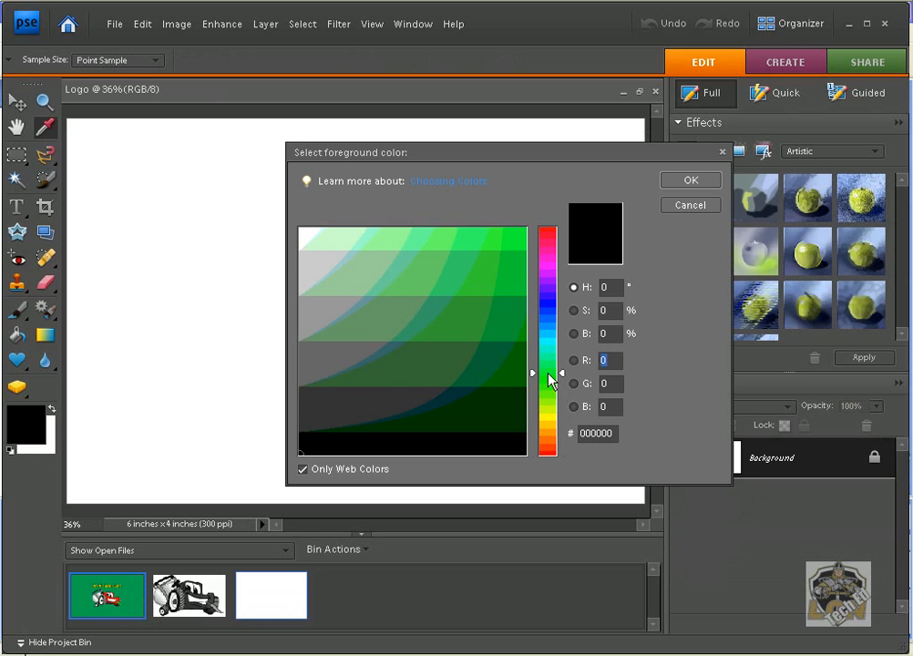
{"action": "left_click", "coordinate": [515, 244]}
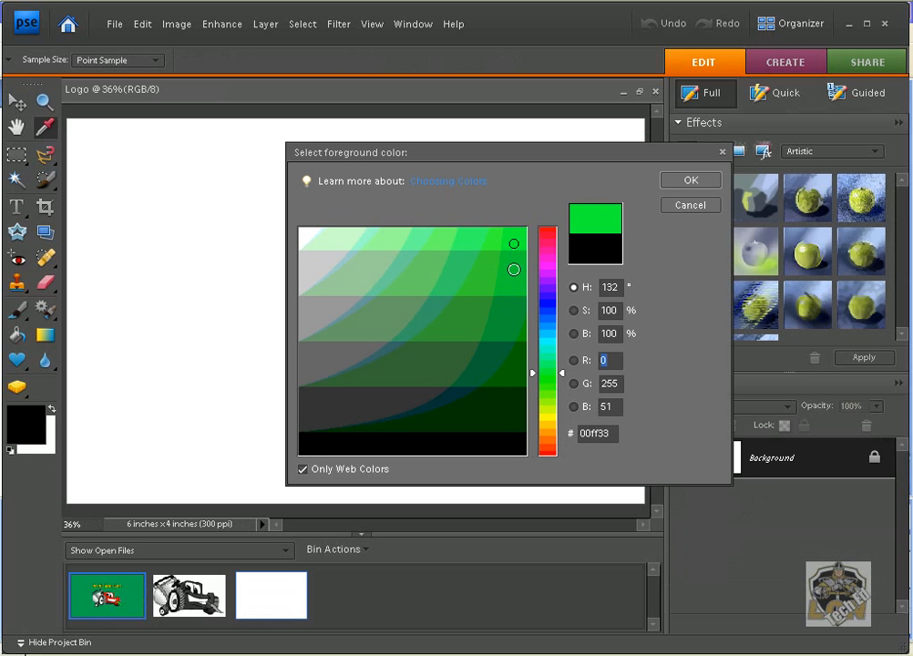
{"action": "left_click", "coordinate": [513, 273]}
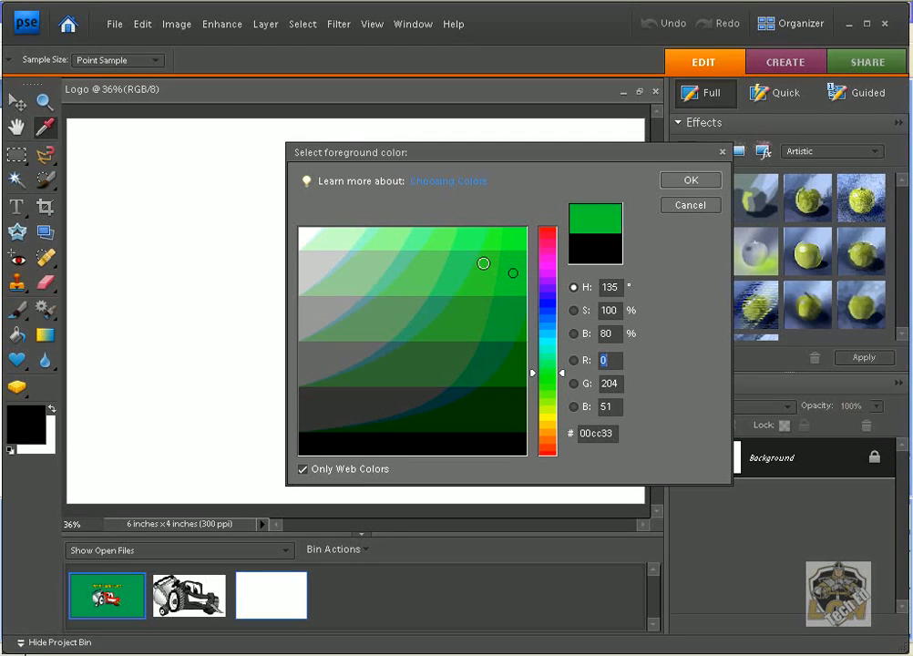
{"action": "left_click", "coordinate": [690, 180]}
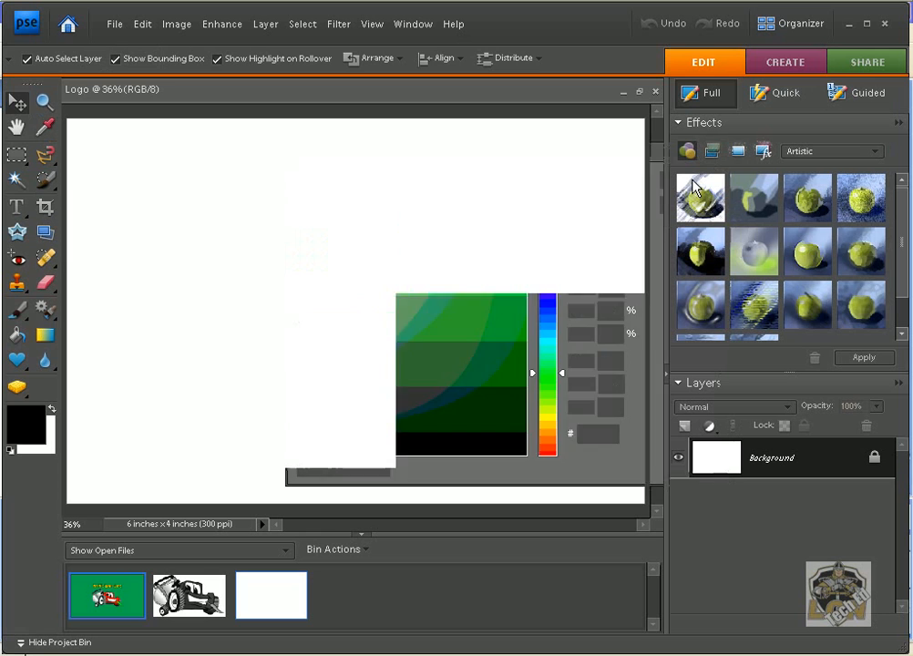
{"action": "left_click", "coordinate": [17, 336]}
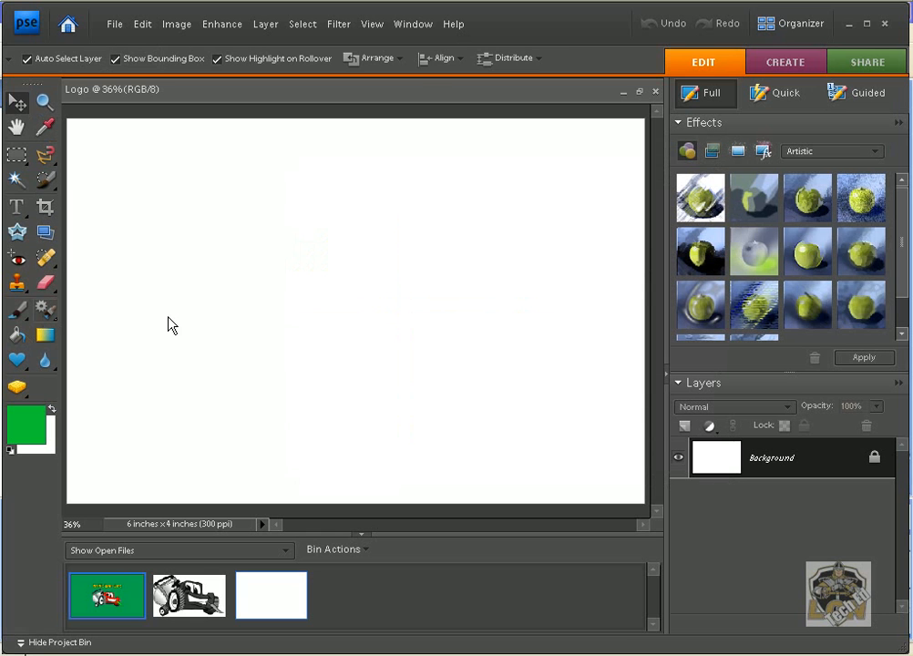
{"action": "left_click", "coordinate": [166, 314]}
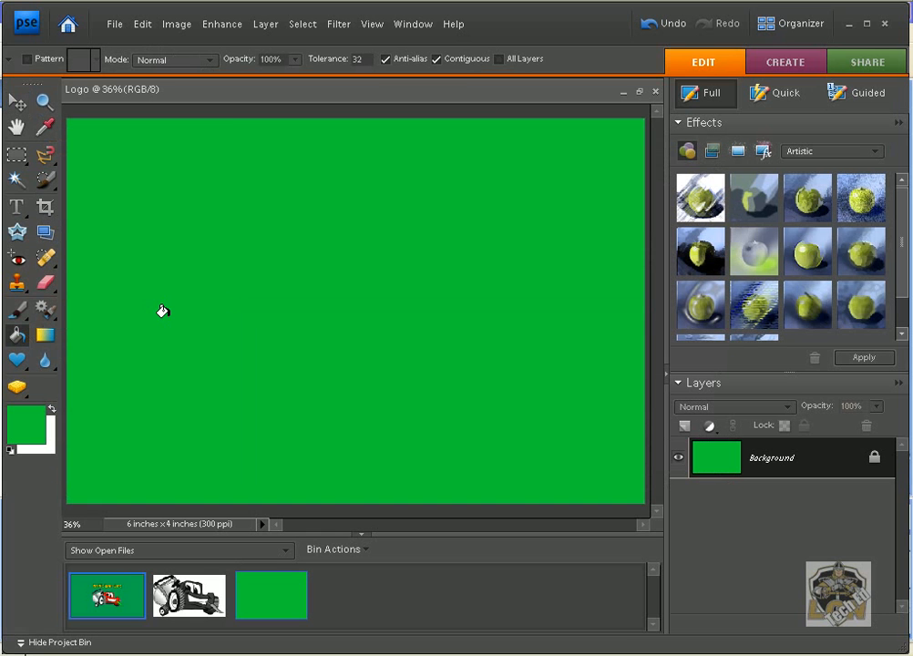
Add a new layer to the Logo document and paste the black-and-white mower clip art onto it
{"action": "left_click", "coordinate": [684, 427]}
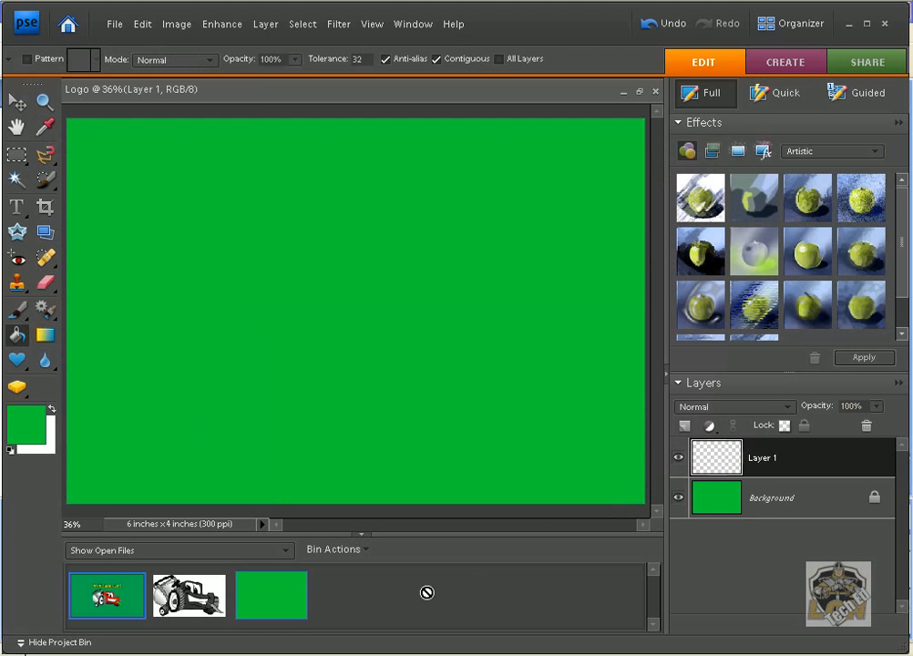
{"action": "left_click", "coordinate": [192, 597]}
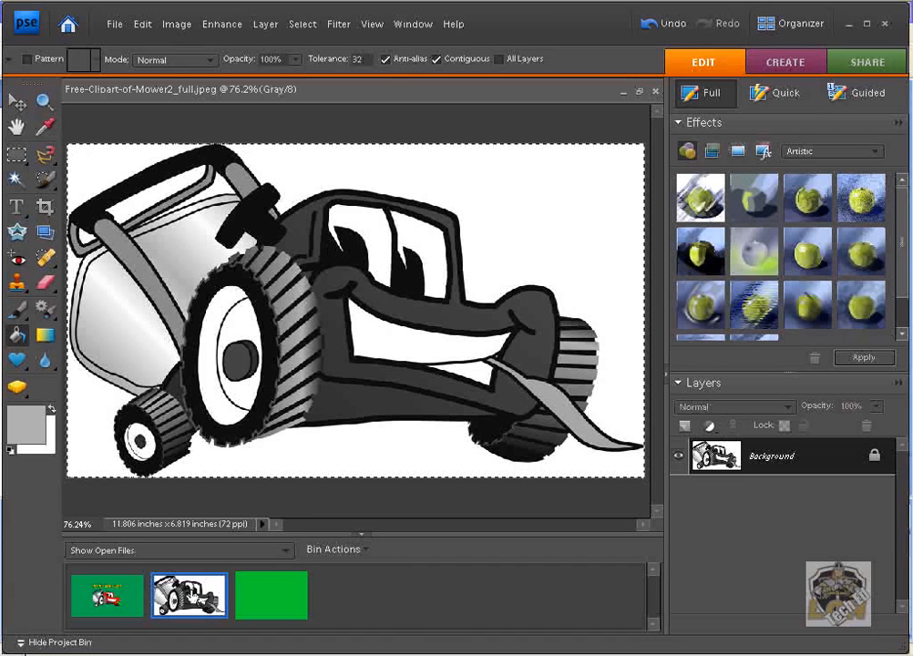
{"action": "left_click", "coordinate": [77, 655]}
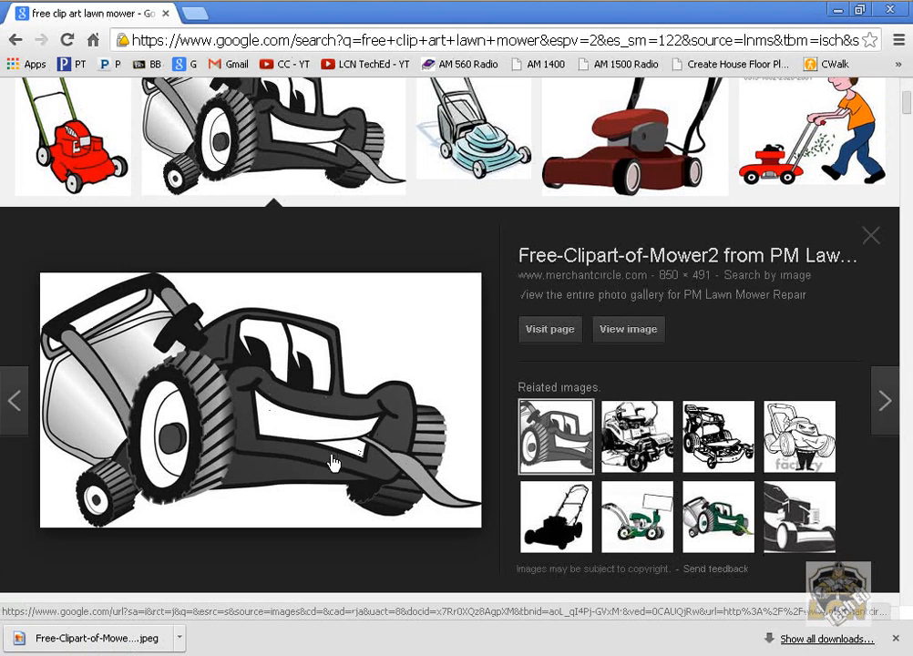
{"action": "key", "text": "alt+Tab"}
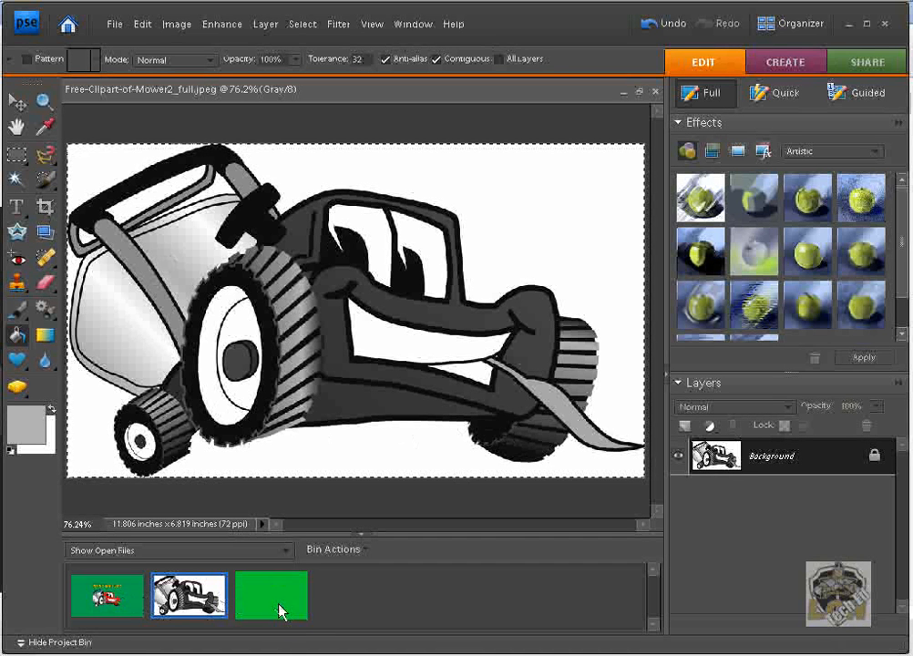
{"action": "left_click", "coordinate": [16, 157]}
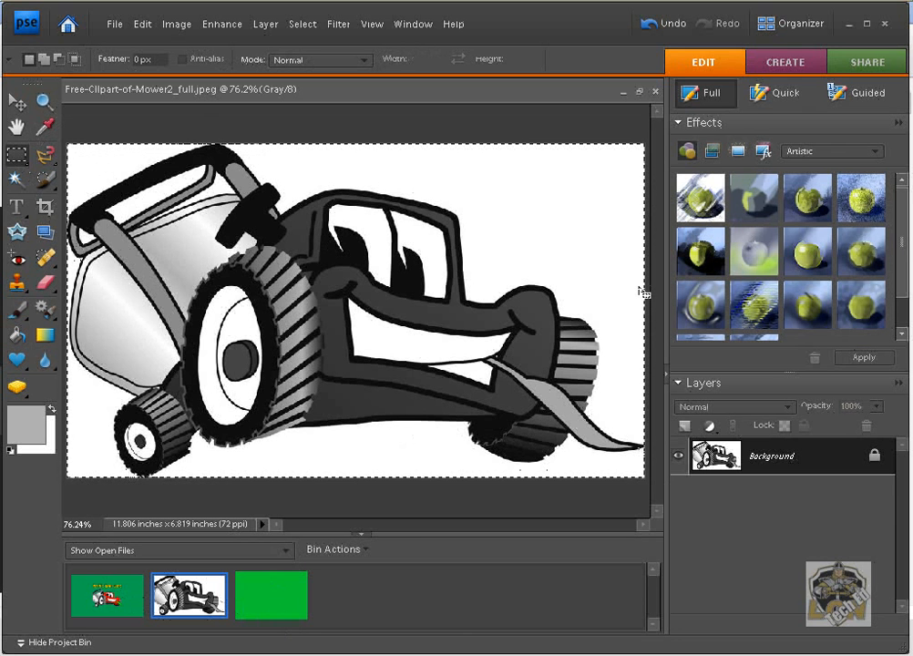
{"action": "left_click", "coordinate": [273, 601]}
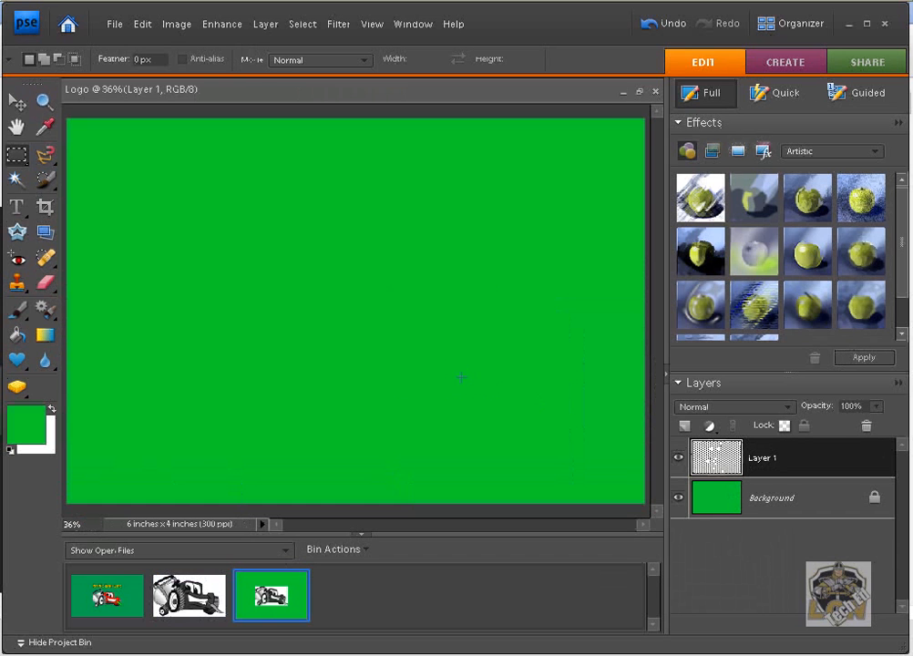
{"action": "key", "text": "ctrl+v"}
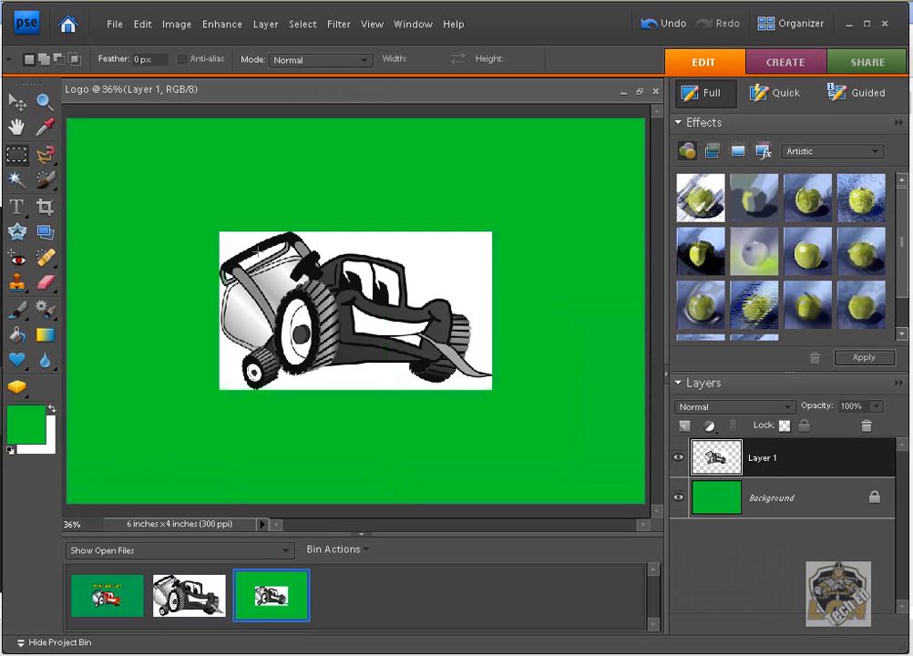
Select the white area around the mower with the Magic Wand and delete it, then select the cleared area
{"action": "left_click", "coordinate": [18, 181]}
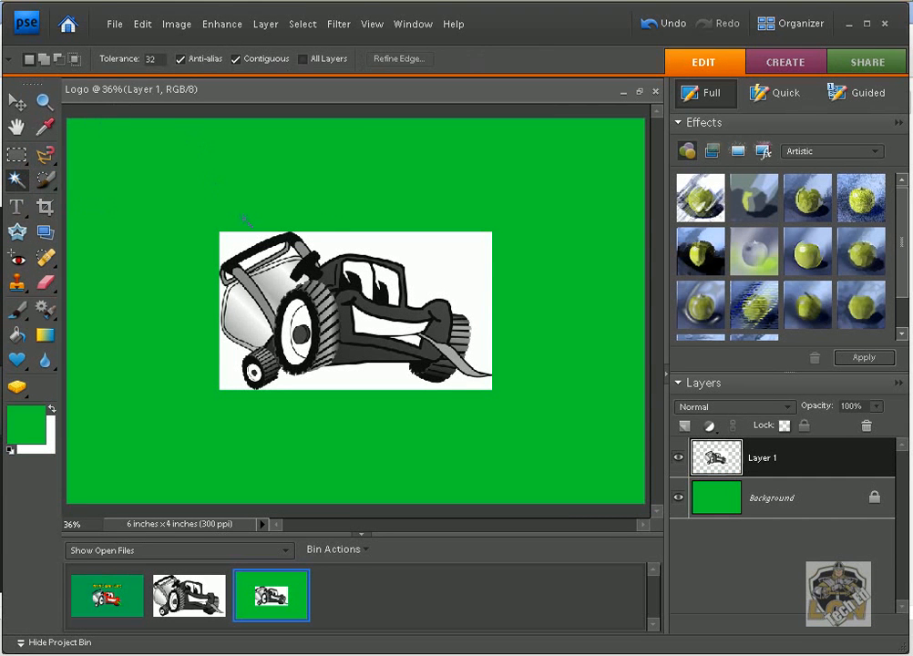
{"action": "left_click", "coordinate": [426, 252]}
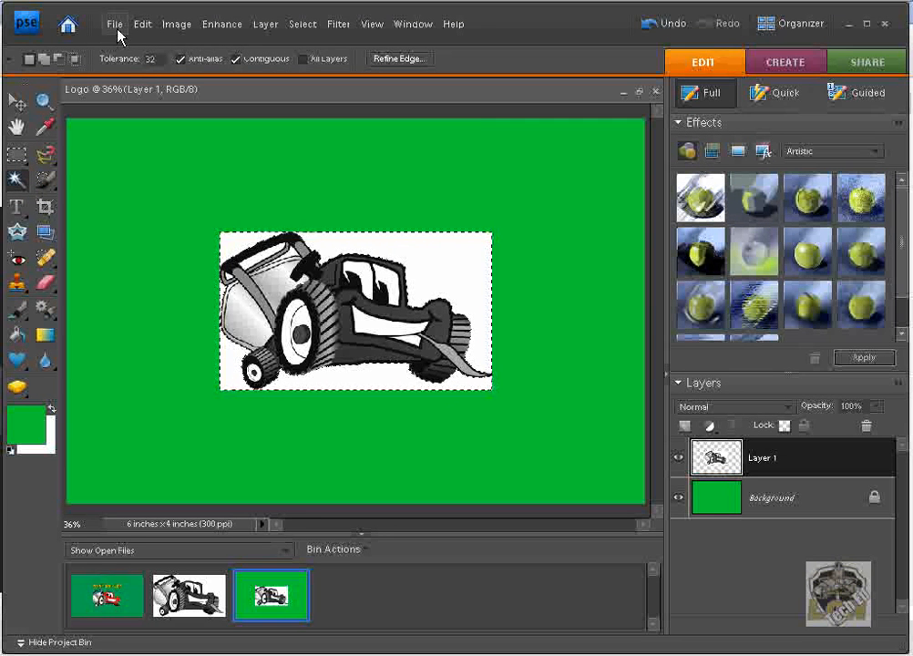
{"action": "left_click", "coordinate": [368, 29]}
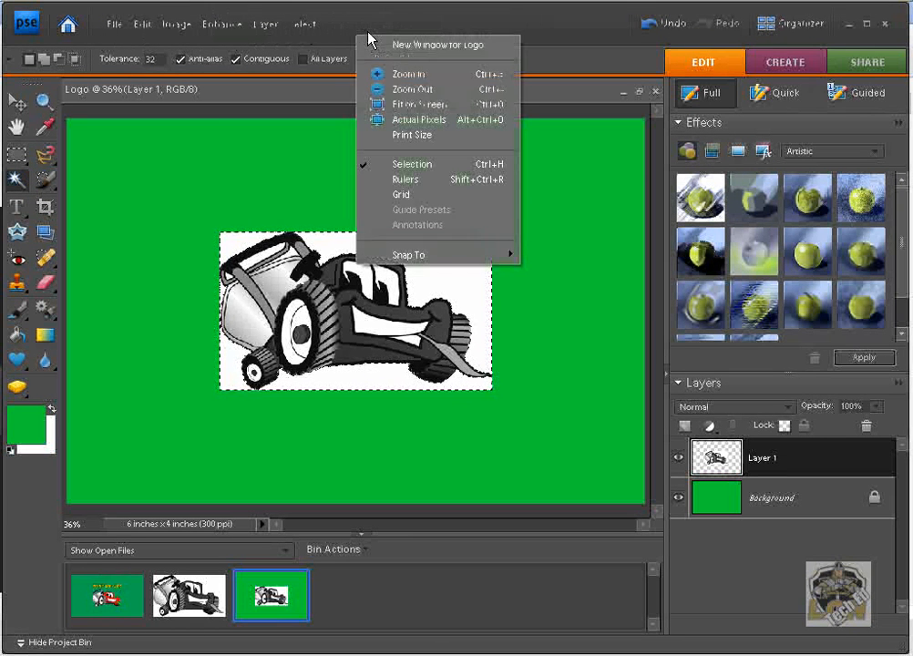
{"action": "left_click", "coordinate": [408, 76]}
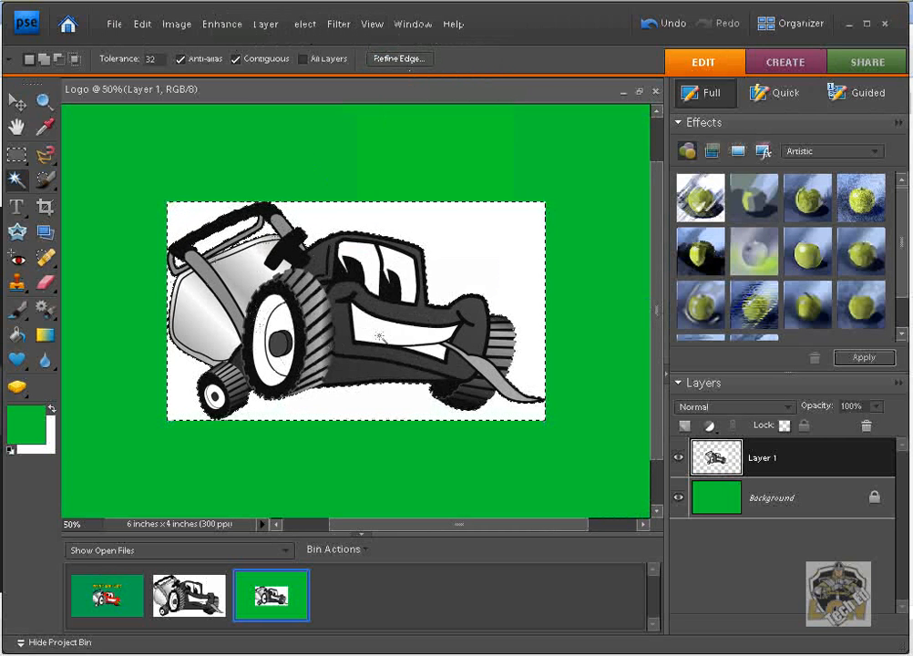
{"action": "key", "text": "Delete"}
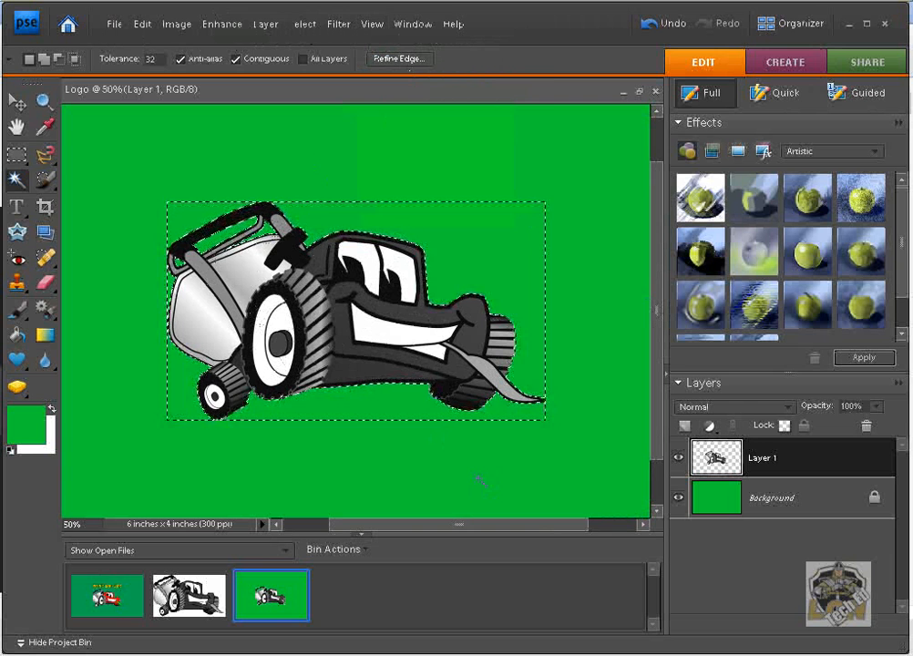
{"action": "left_click", "coordinate": [614, 416]}
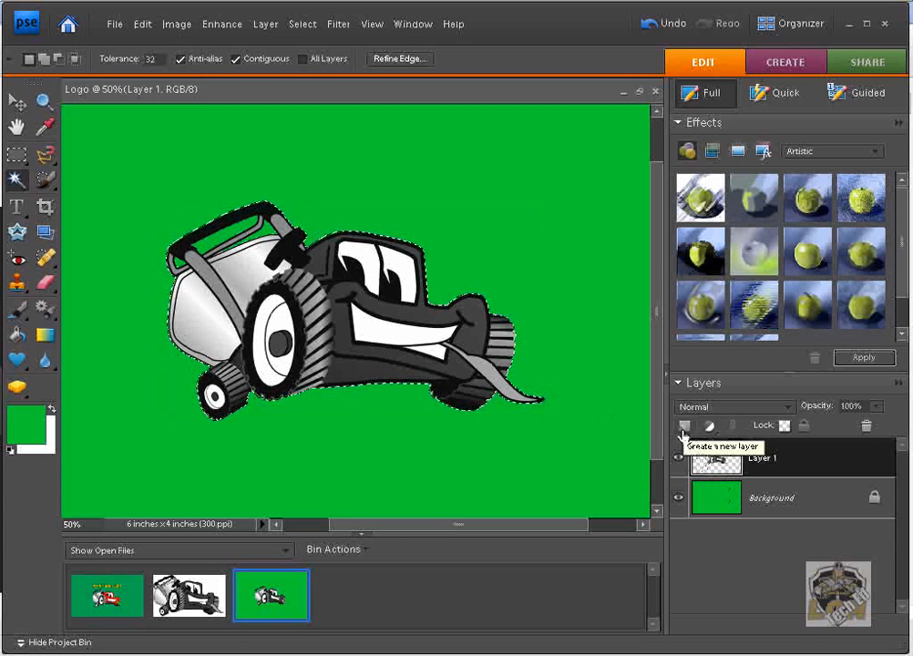
Set the foreground color to a bright red and fill the mower's dark gray body and face with the Paint Bucket
{"action": "left_click", "coordinate": [17, 338]}
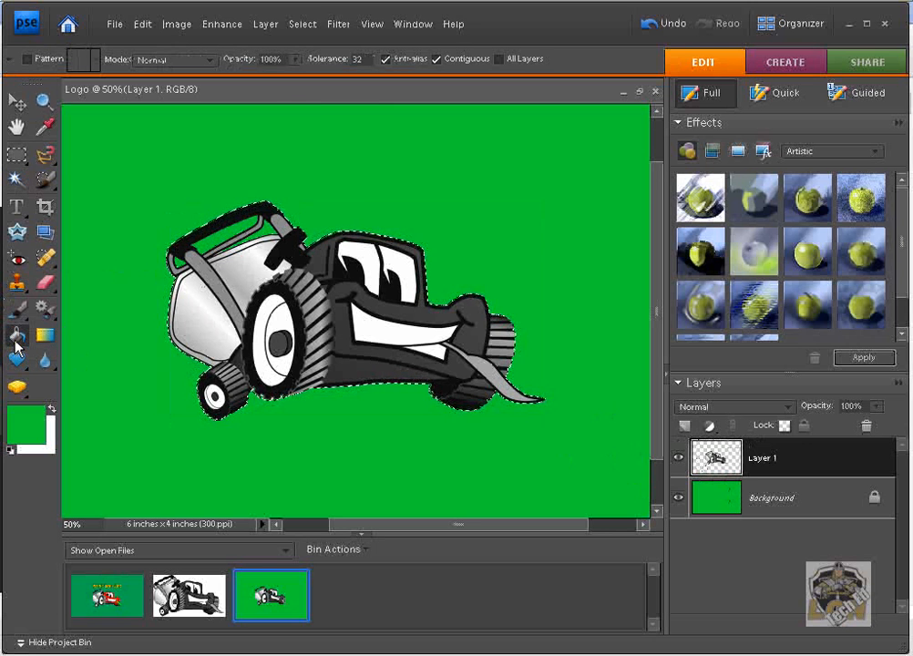
{"action": "left_click", "coordinate": [16, 101]}
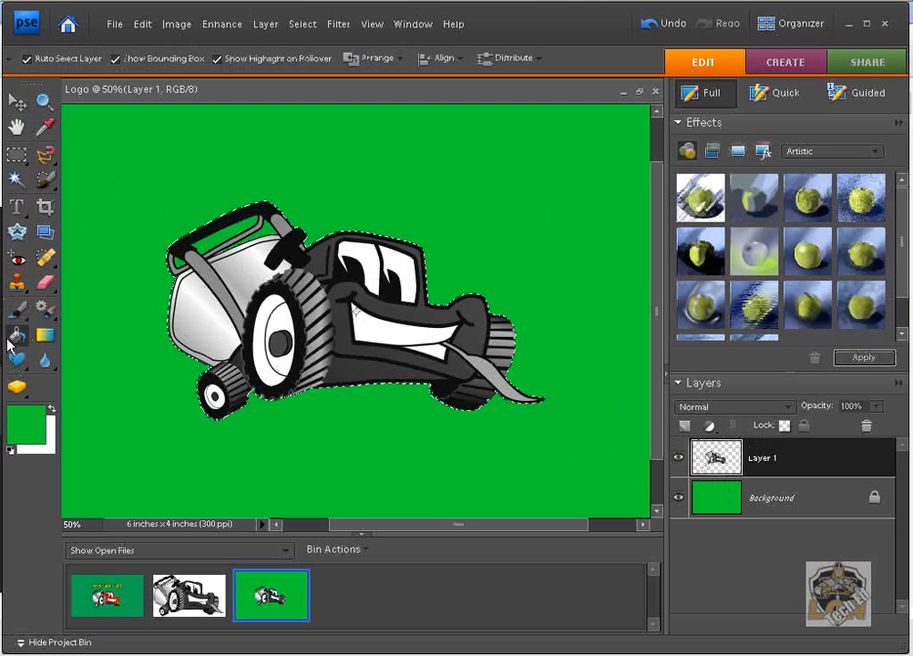
{"action": "left_click", "coordinate": [12, 341]}
{"action": "left_click", "coordinate": [20, 440]}
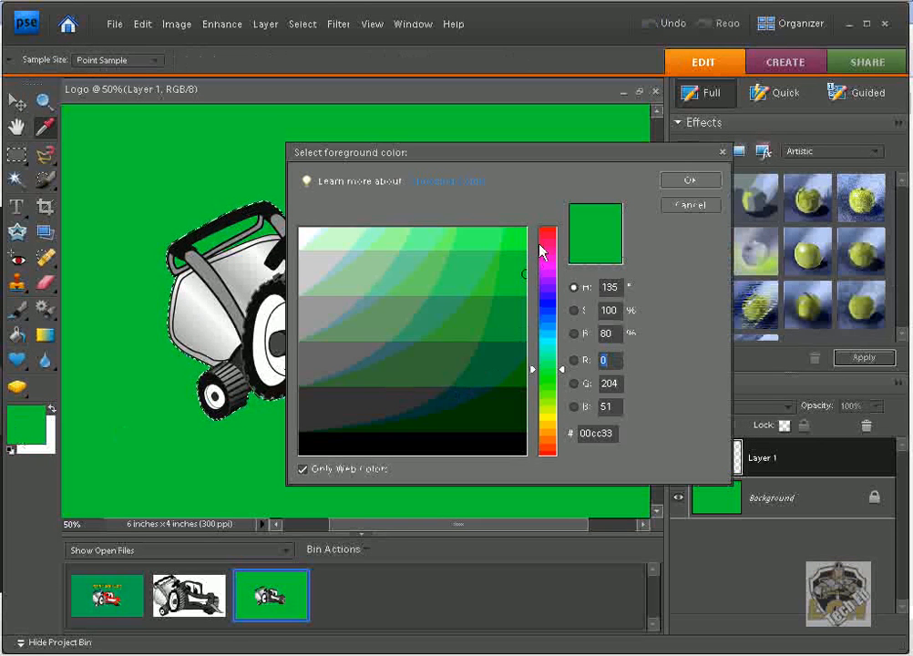
{"action": "left_click", "coordinate": [545, 232]}
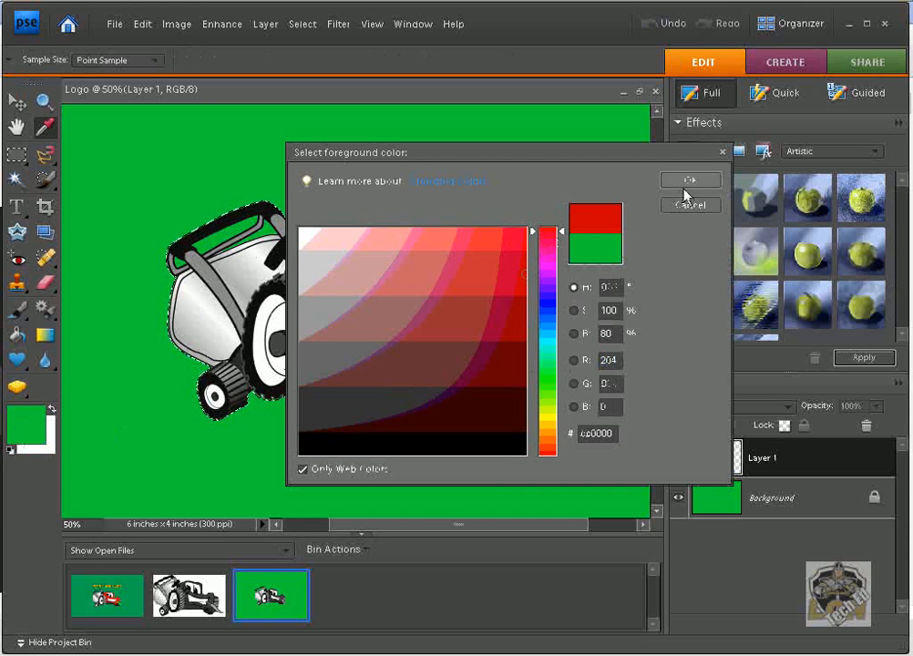
{"action": "left_click", "coordinate": [483, 242]}
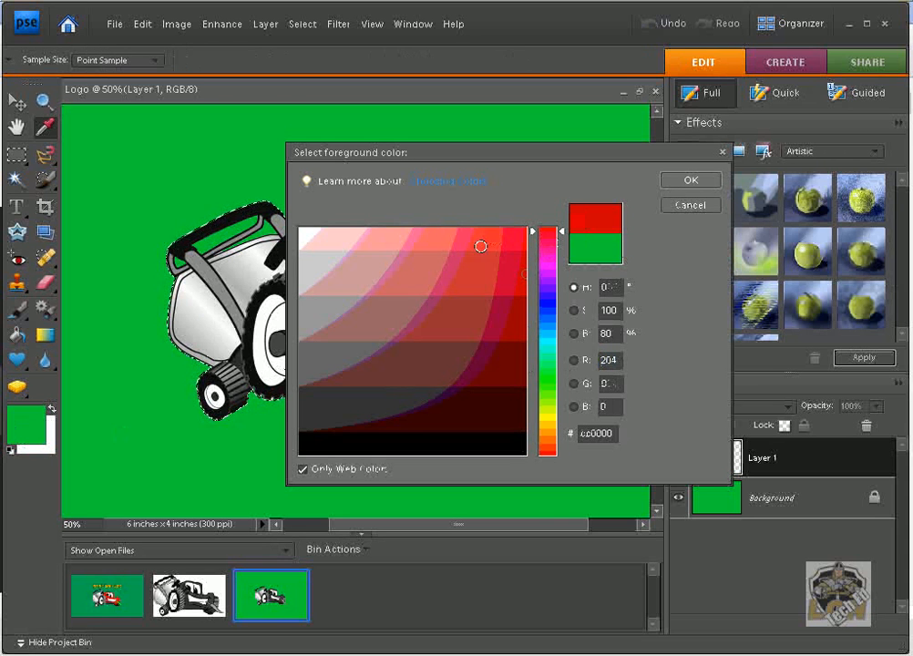
{"action": "left_click", "coordinate": [691, 181]}
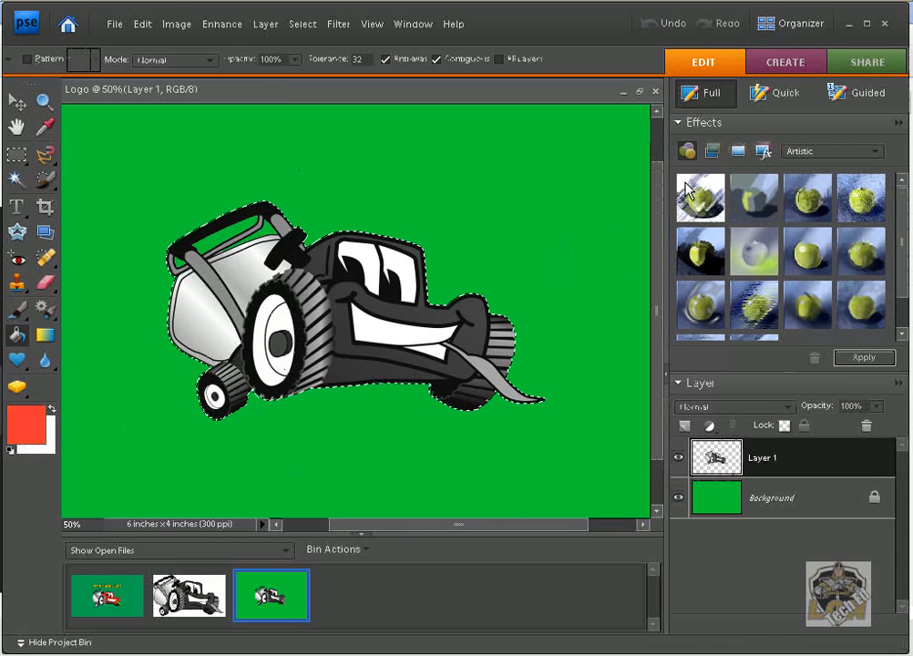
{"action": "left_click", "coordinate": [409, 307]}
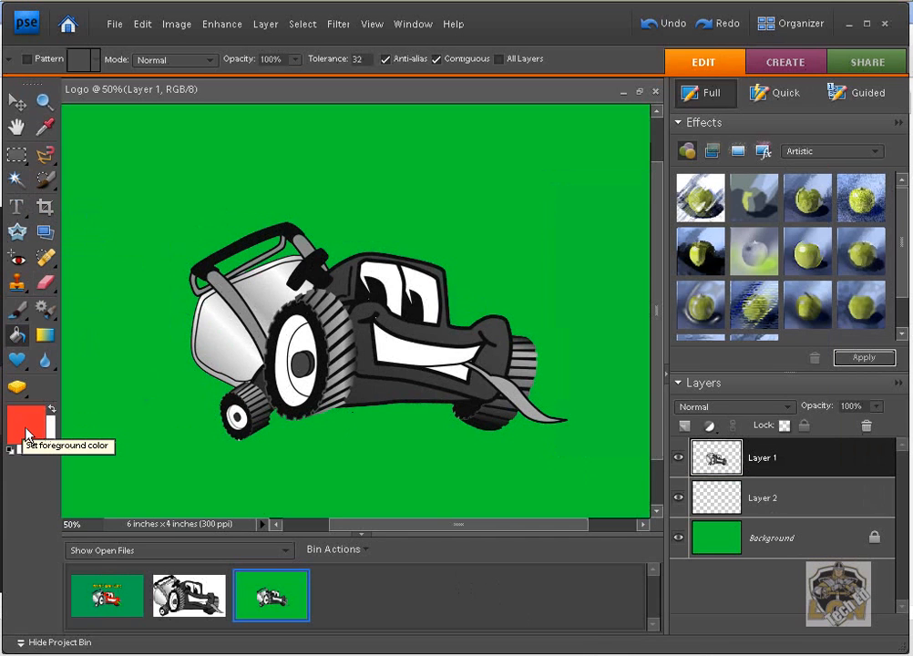
{"action": "left_click", "coordinate": [358, 348]}
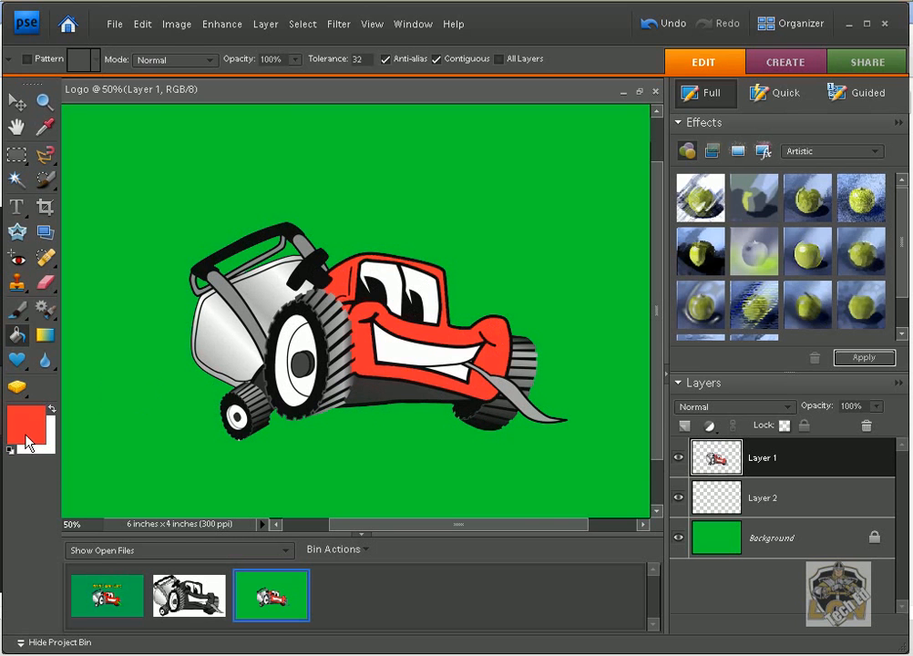
Set the foreground color to green 33ff33 and fill the gray blade of grass in the mower's mouth with the Paint Bucket
{"action": "left_click", "coordinate": [26, 443]}
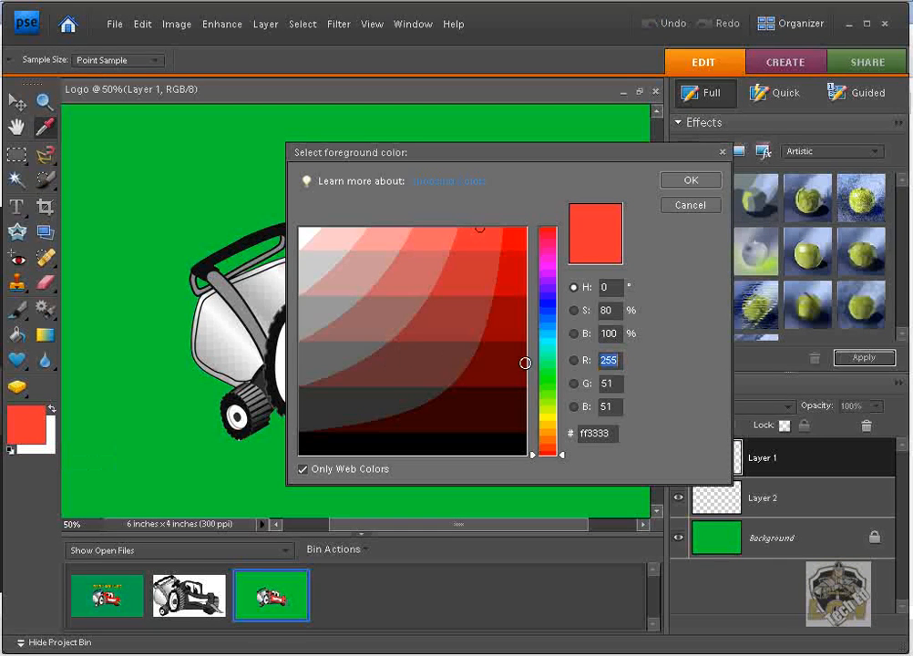
{"action": "left_click", "coordinate": [552, 383]}
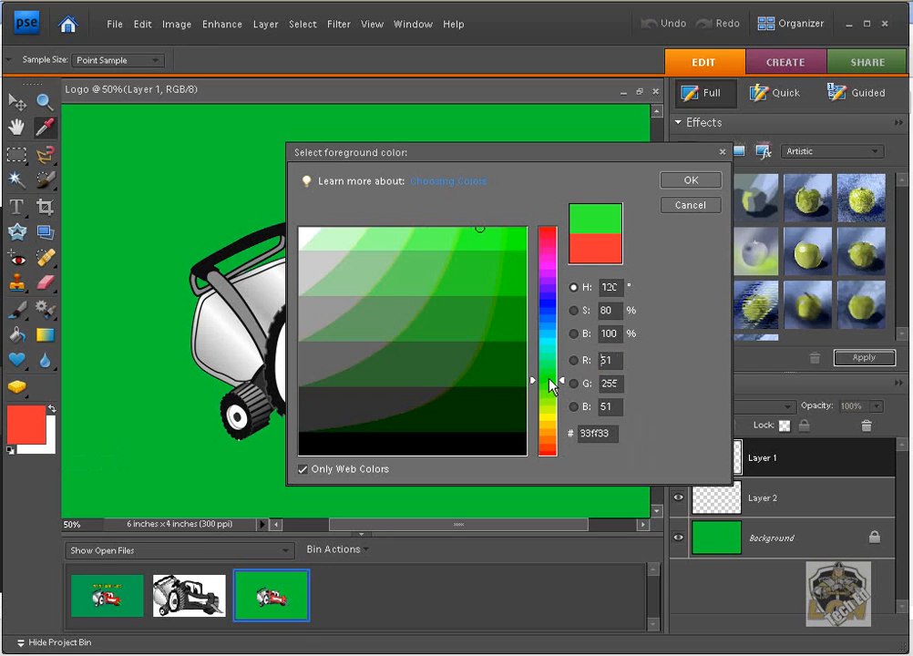
{"action": "left_click", "coordinate": [679, 181]}
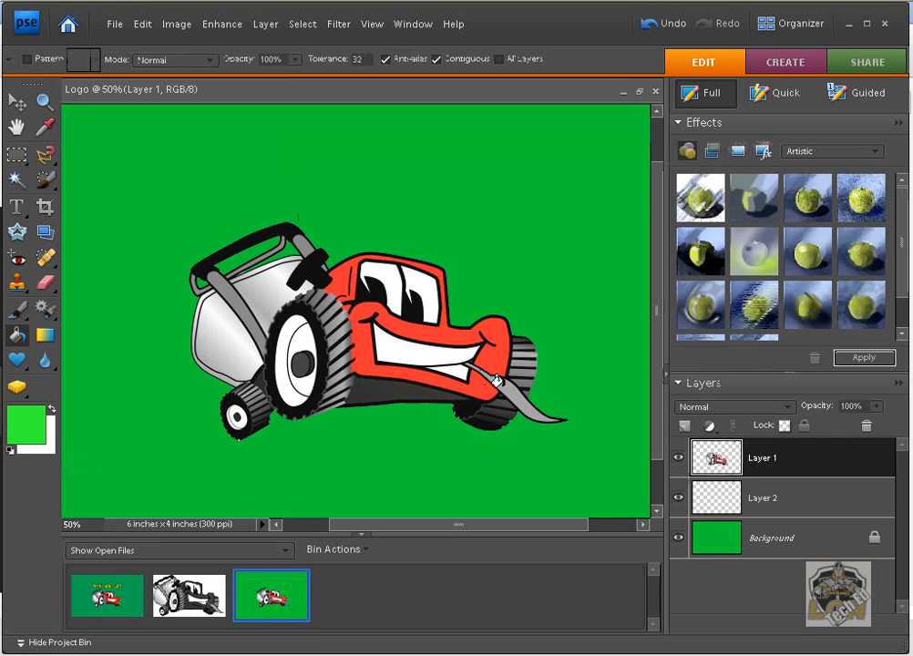
{"action": "left_click", "coordinate": [497, 381]}
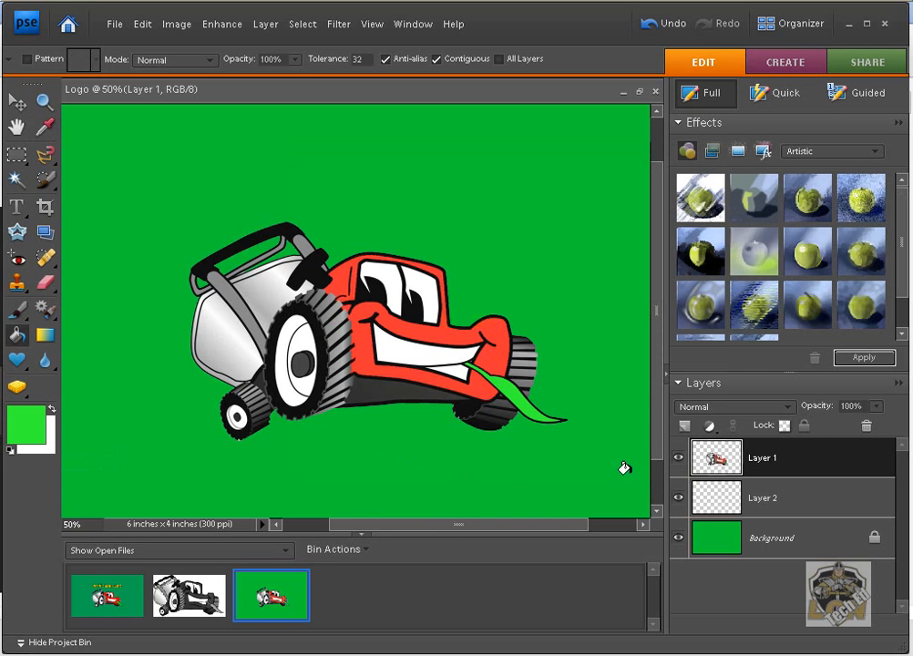
Add a new layer, then scale the mower on Layer 1 to about 82% proportionally and reposition it nearer the canvas center
{"action": "left_click", "coordinate": [684, 426]}
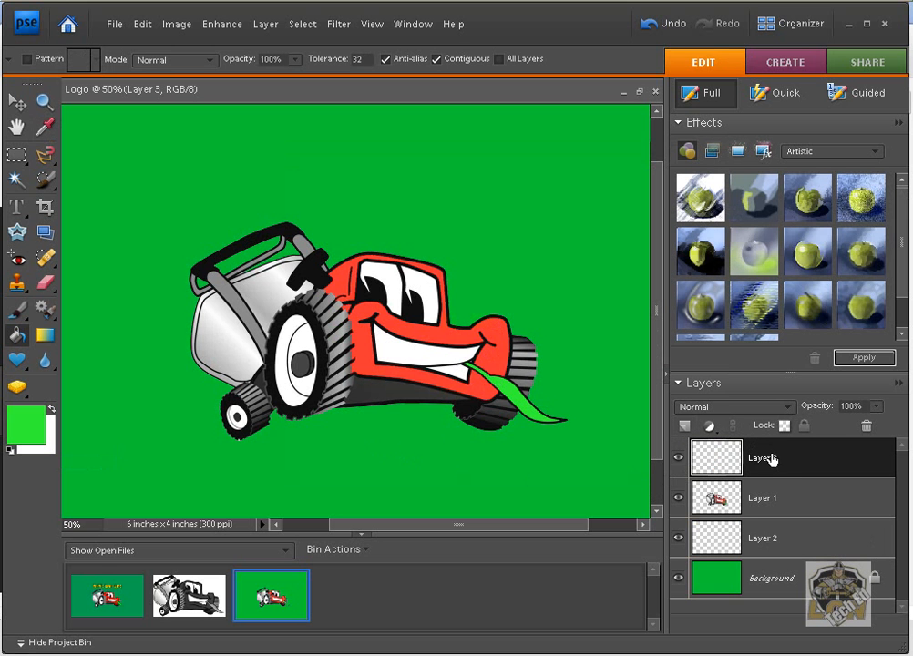
{"action": "left_click", "coordinate": [791, 504]}
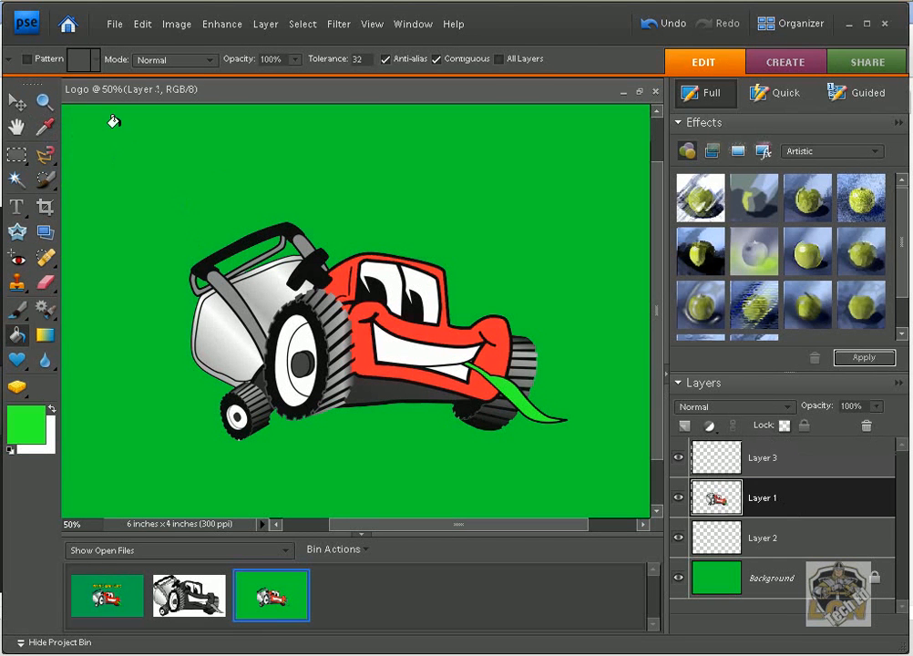
{"action": "left_click", "coordinate": [15, 95]}
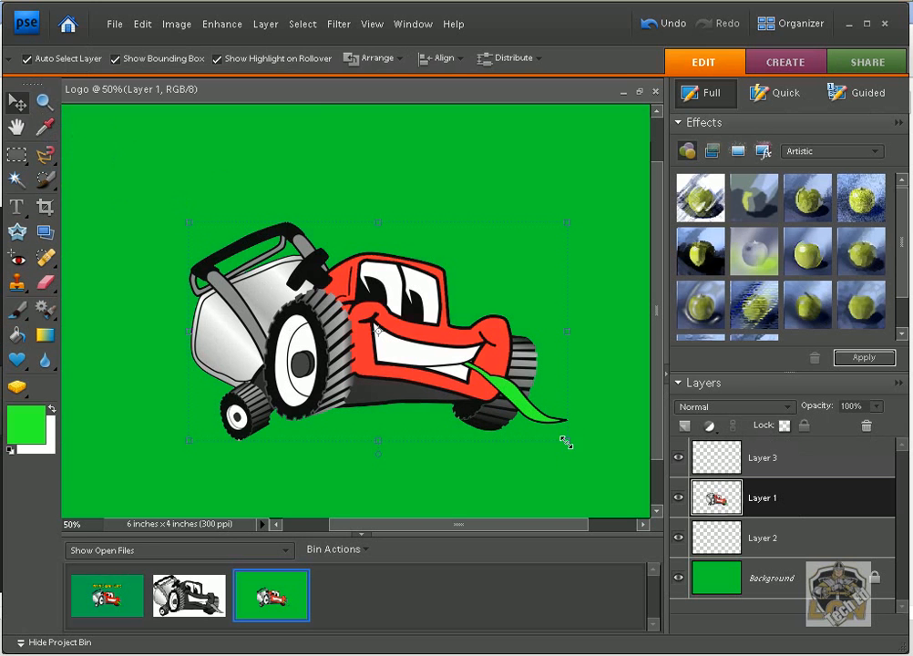
{"action": "left_click_drag", "start_coordinate": [571, 442], "coordinate": [501, 400]}
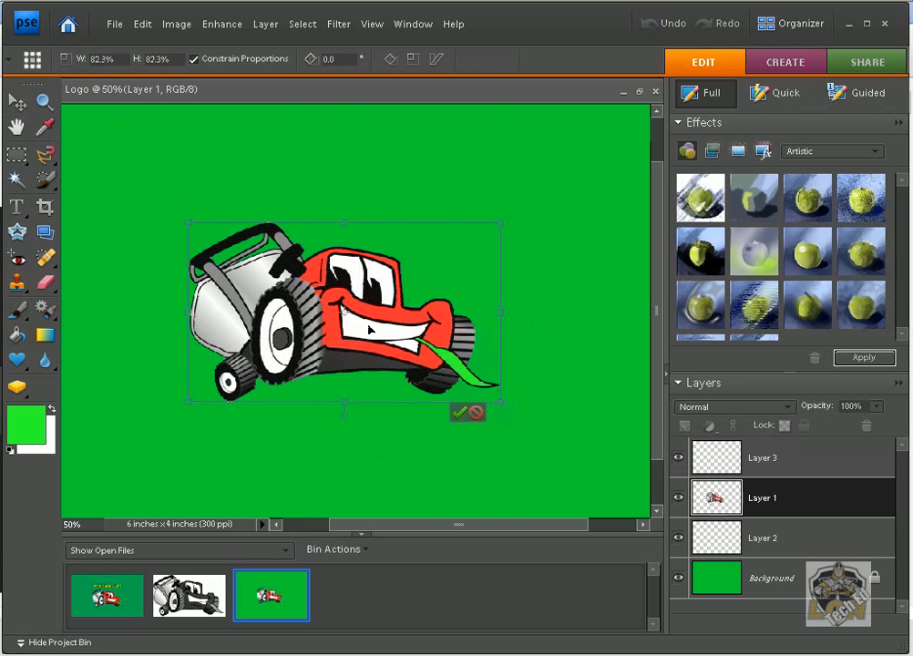
{"action": "left_click", "coordinate": [461, 413]}
{"action": "left_click_drag", "start_coordinate": [380, 329], "coordinate": [404, 336]}
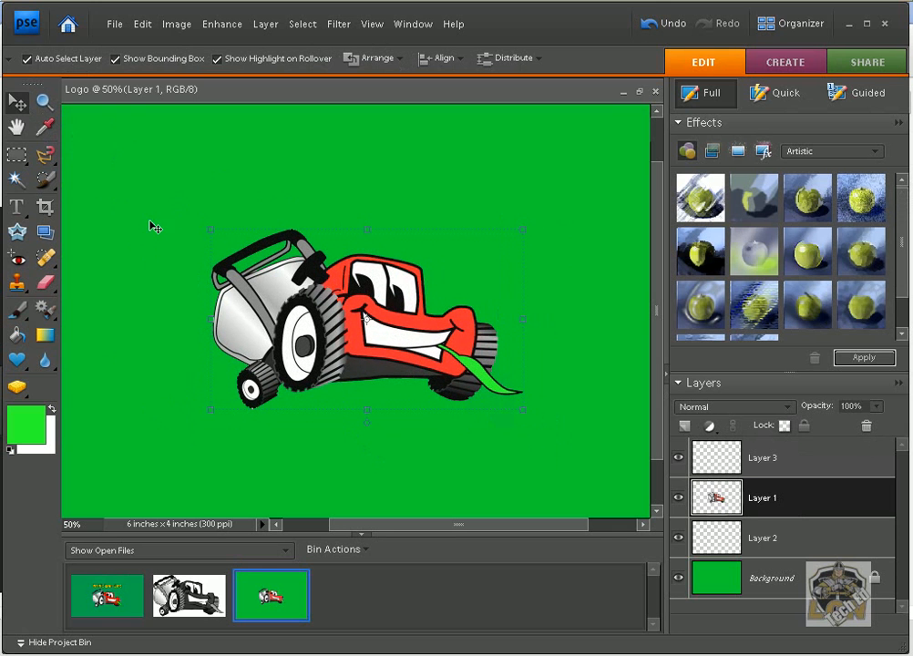
{"action": "left_click", "coordinate": [453, 201]}
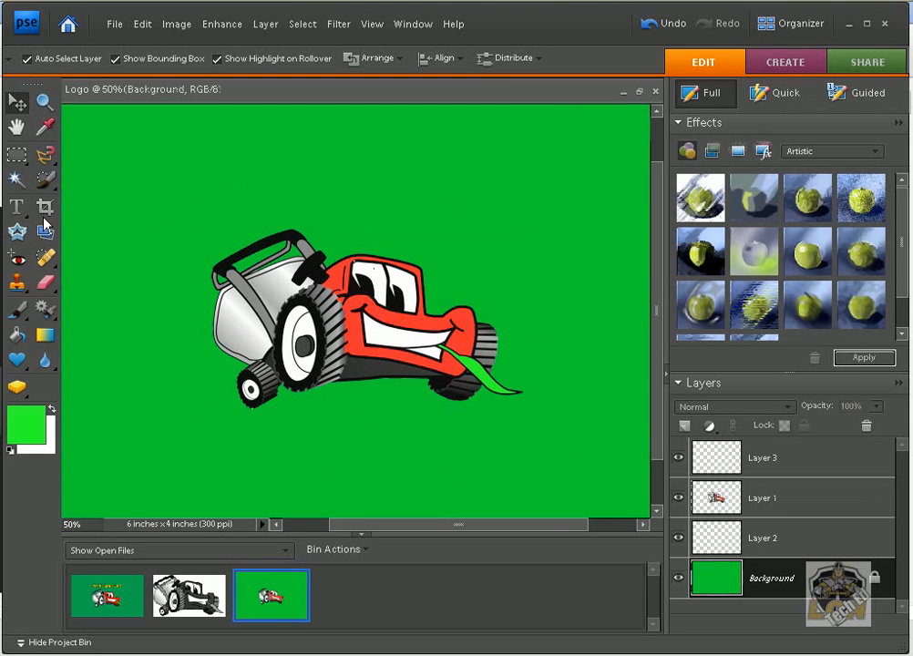
Draw a wide text box above the mower with the Type tool and set the text color to red
{"action": "left_click", "coordinate": [17, 207]}
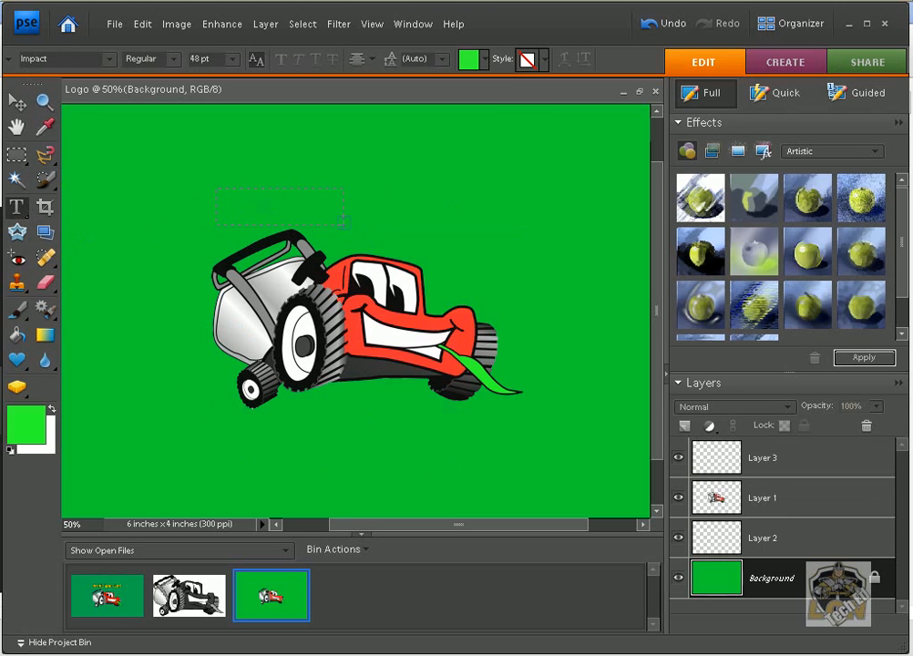
{"action": "left_click_drag", "start_coordinate": [484, 222], "coordinate": [484, 222]}
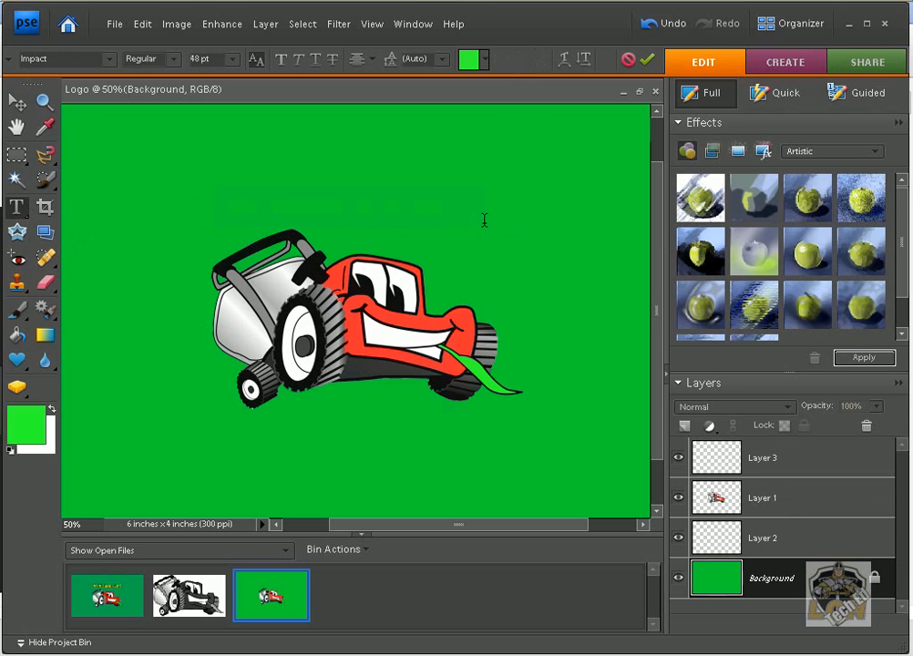
{"action": "left_click", "coordinate": [485, 60]}
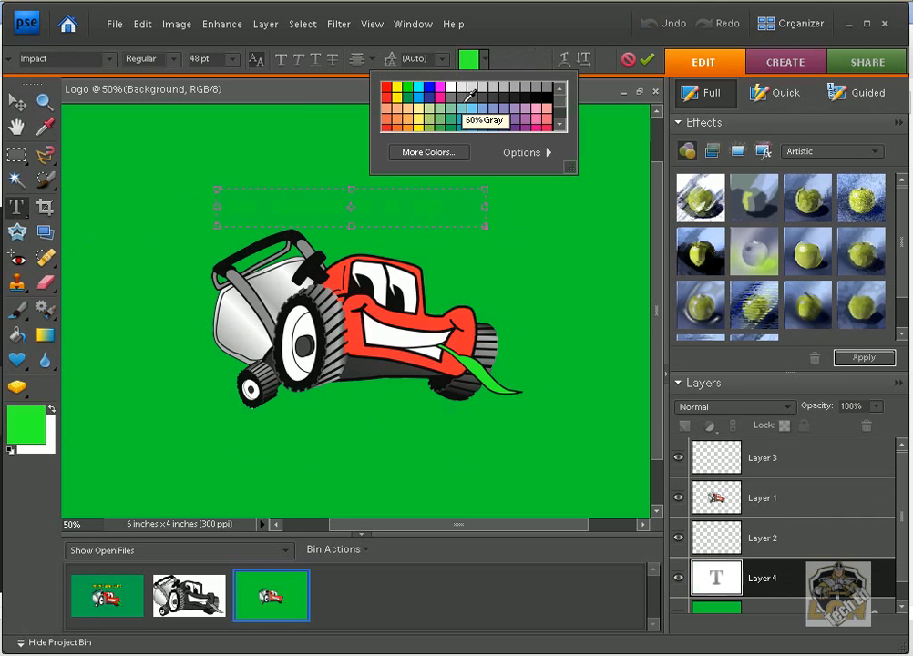
{"action": "left_click", "coordinate": [388, 86]}
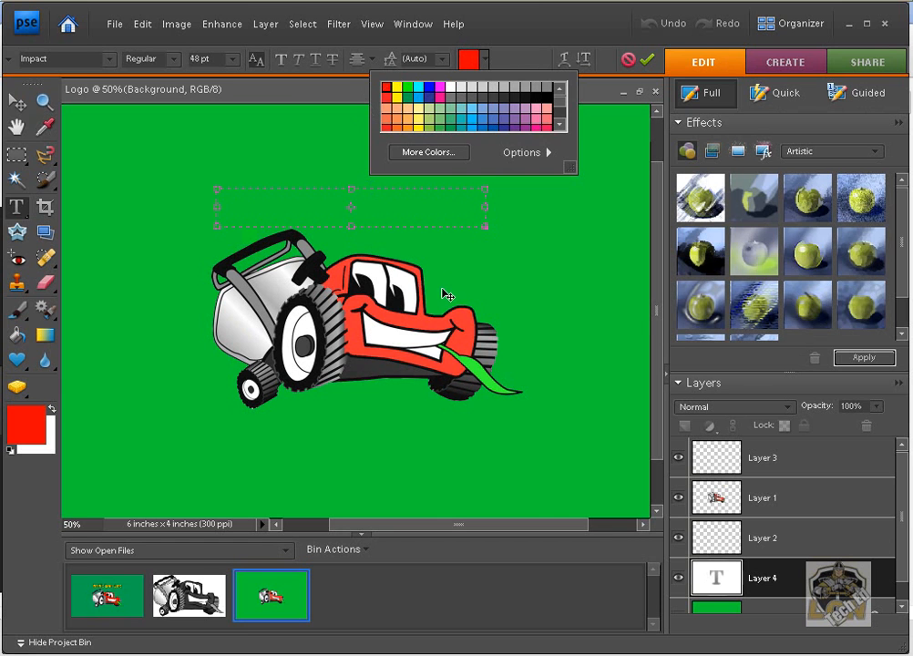
{"action": "left_click", "coordinate": [417, 208]}
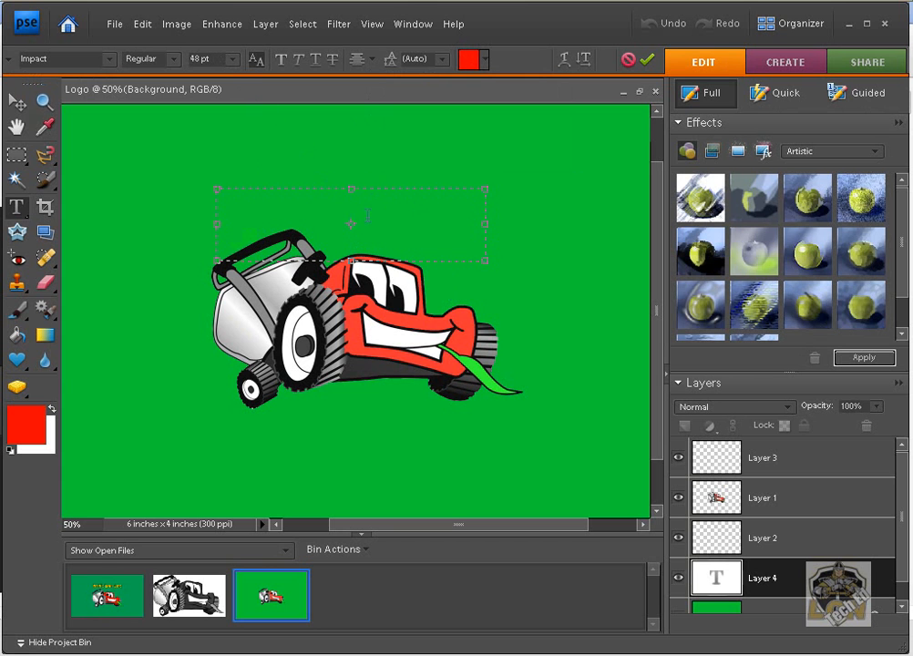
Enter "Mr. M's Lawn Service" in 24 pt Impact and enlarge the text box downward to fit both lines
{"action": "left_click", "coordinate": [234, 60]}
{"action": "left_click", "coordinate": [228, 232]}
{"action": "type", "text": "Mr."}
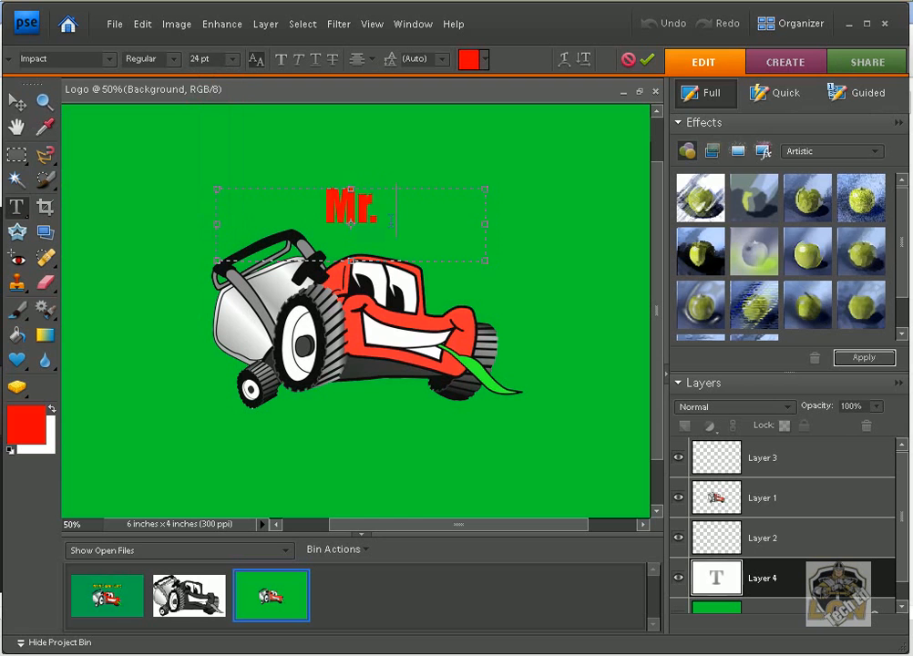
{"action": "type", "text": " M's L"}
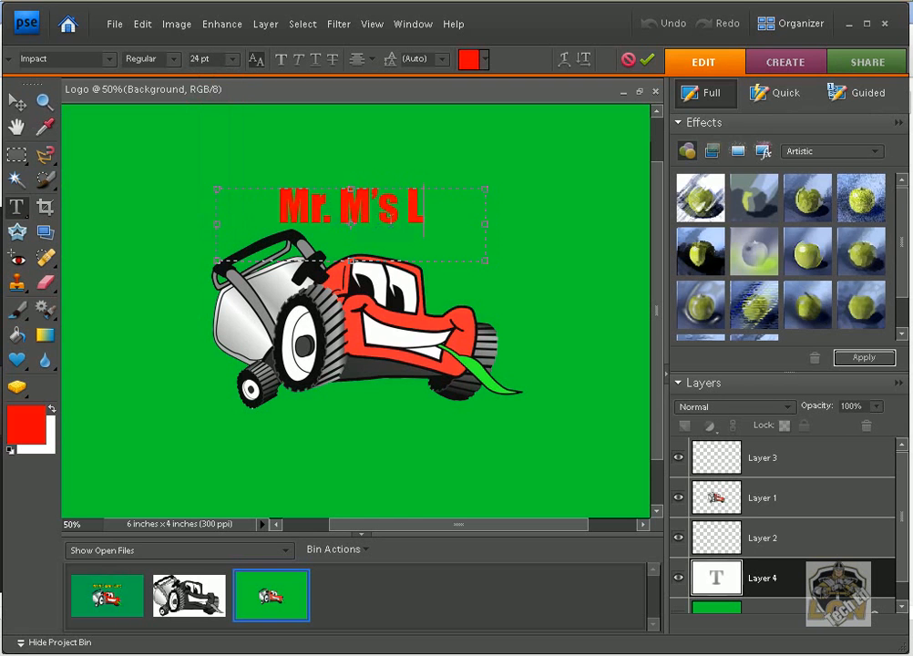
{"action": "type", "text": "awn"}
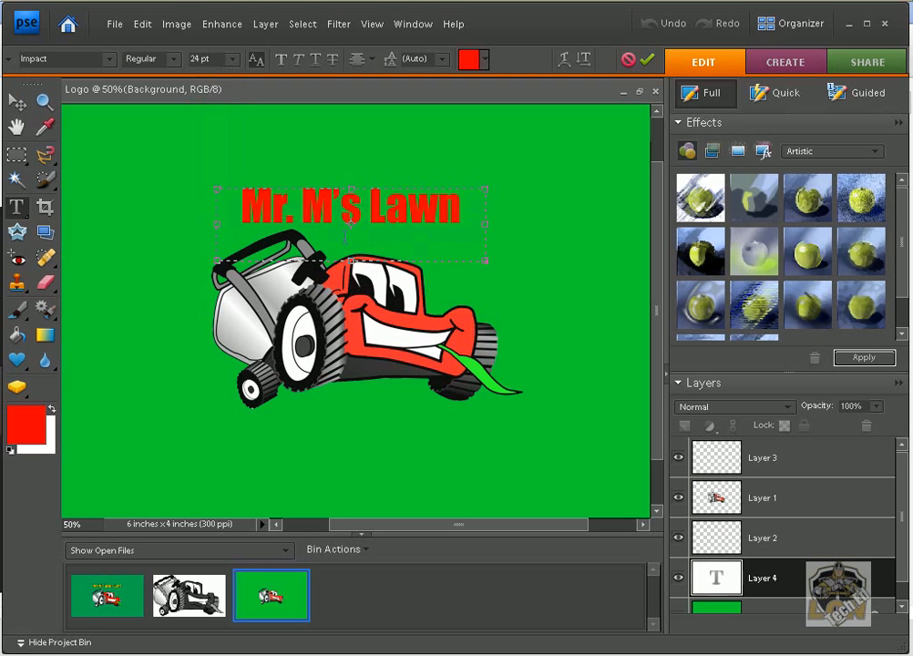
{"action": "left_click_drag", "start_coordinate": [361, 277], "coordinate": [351, 356]}
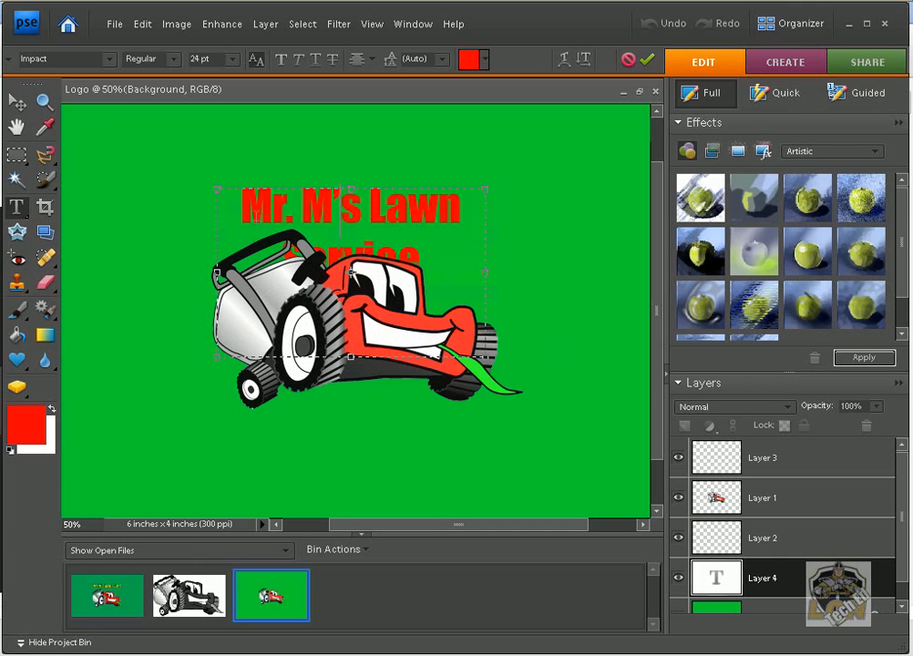
Commit the title text and move it up above the mower
{"action": "left_click", "coordinate": [17, 103]}
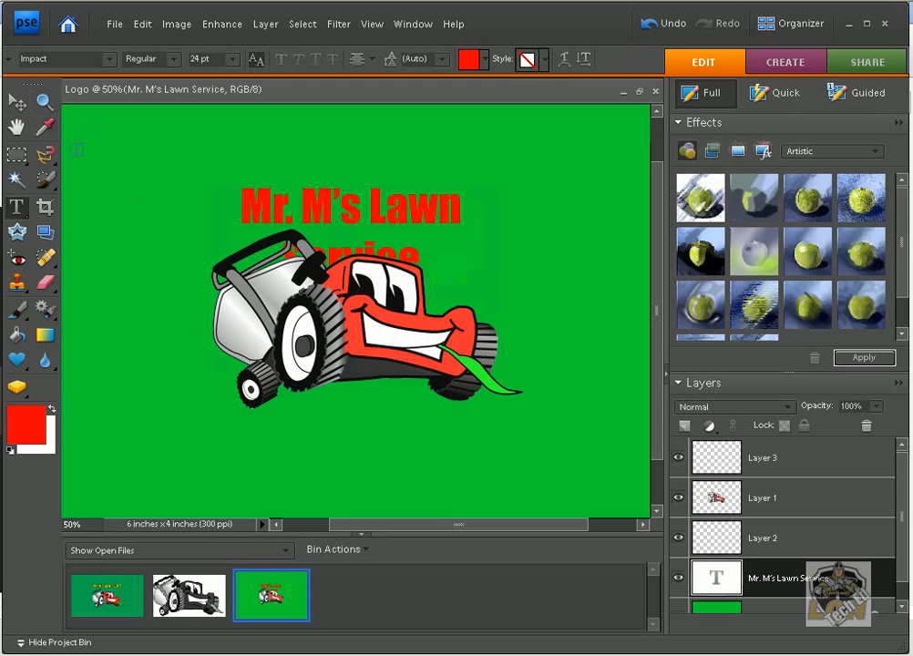
{"action": "left_click", "coordinate": [17, 103]}
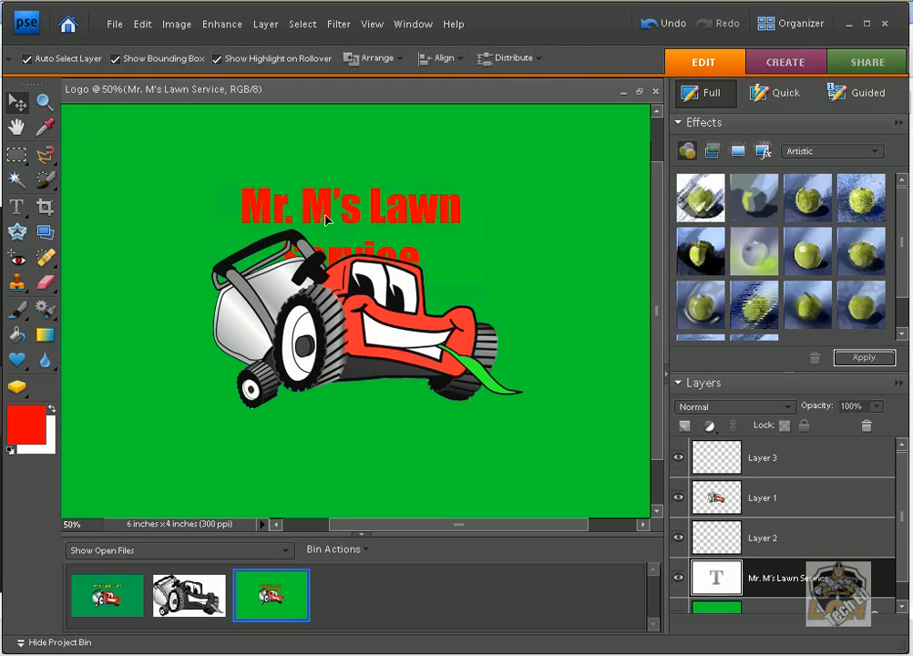
{"action": "left_click_drag", "start_coordinate": [326, 219], "coordinate": [343, 176]}
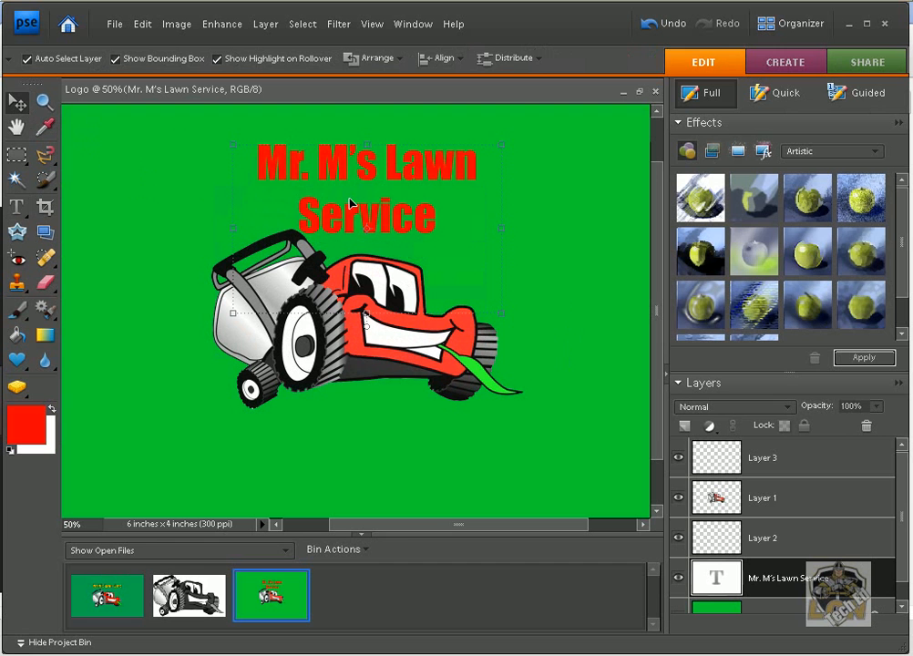
Widen the title's text box and set its font size to 18 pt so the title fits on one line
{"action": "double_click", "coordinate": [394, 223]}
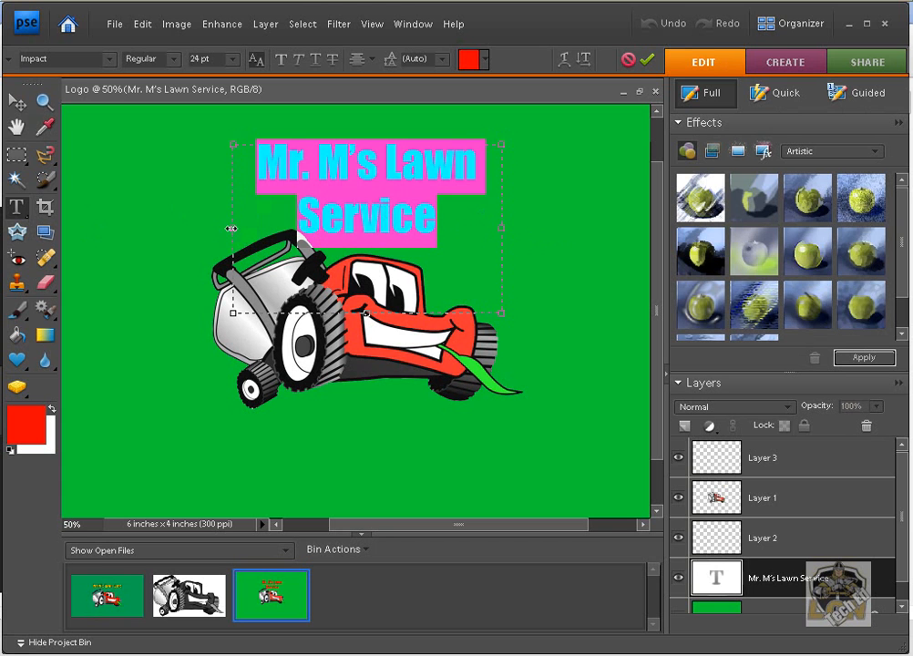
{"action": "left_click_drag", "start_coordinate": [232, 228], "coordinate": [208, 228]}
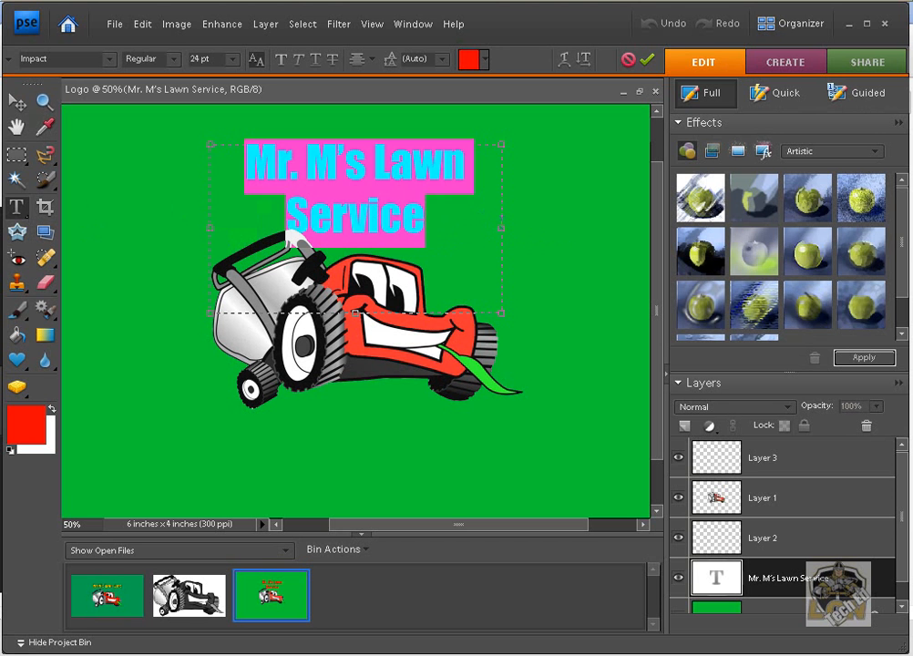
{"action": "left_click", "coordinate": [425, 219]}
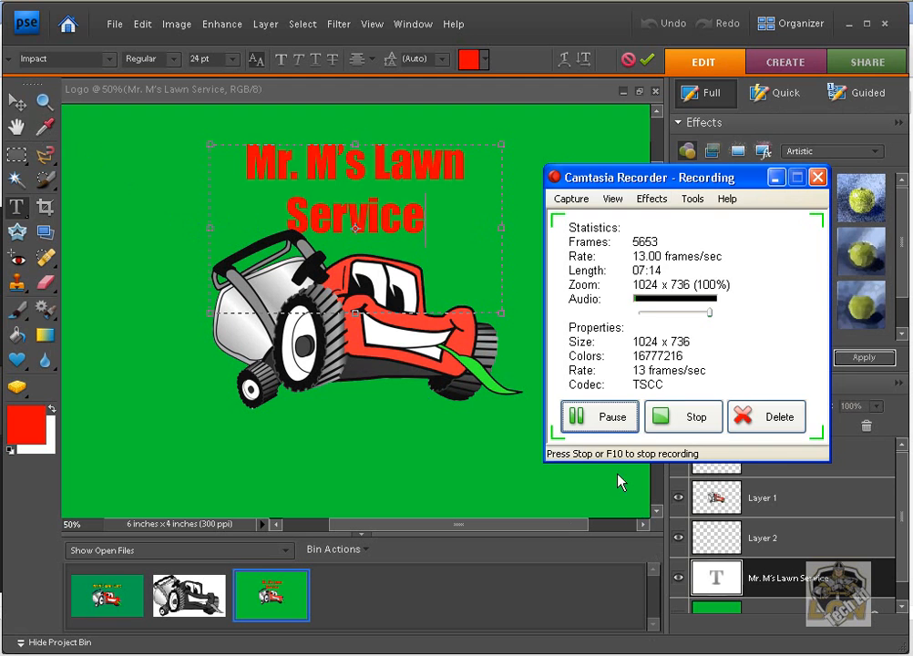
{"action": "left_click", "coordinate": [603, 533]}
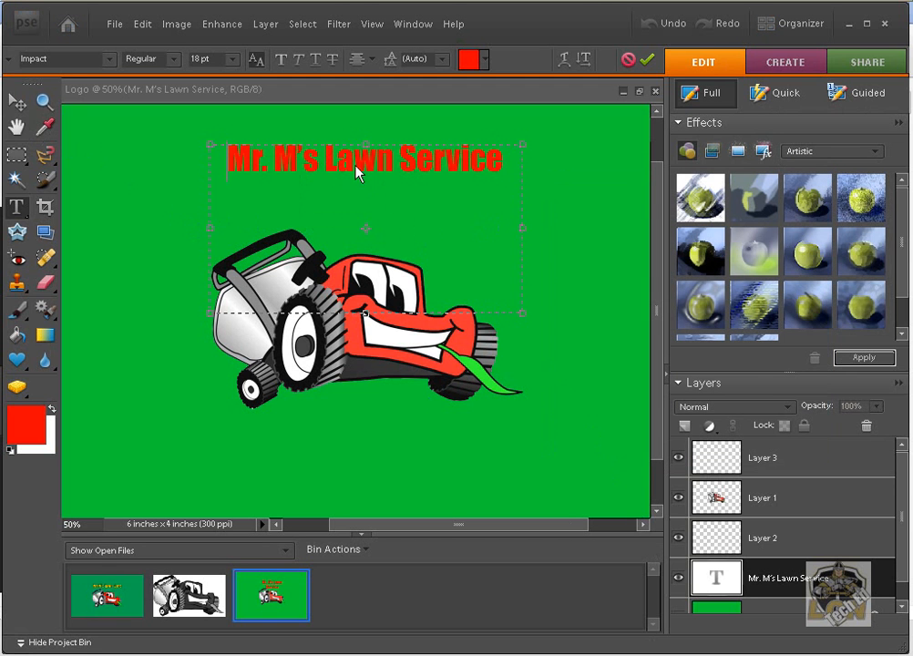
Nudge the one-line title straight down until it sits just above the mower, then deselect it
{"action": "left_click", "coordinate": [17, 108]}
{"action": "key", "text": "Down"}
{"action": "key", "text": "Down"}
{"action": "key", "text": "Down"}
{"action": "key", "text": "Down"}
{"action": "key", "text": "Down"}
{"action": "key", "text": "Down"}
{"action": "key", "text": "Down"}
{"action": "key", "text": "Down"}
{"action": "key", "text": "Down"}
{"action": "key", "text": "Down"}
{"action": "key", "text": "Down"}
{"action": "key", "text": "Down"}
{"action": "key", "text": "Down"}
{"action": "key", "text": "Down"}
{"action": "key", "text": "Down"}
{"action": "key", "text": "Down"}
{"action": "key", "text": "Down"}
{"action": "key", "text": "Down"}
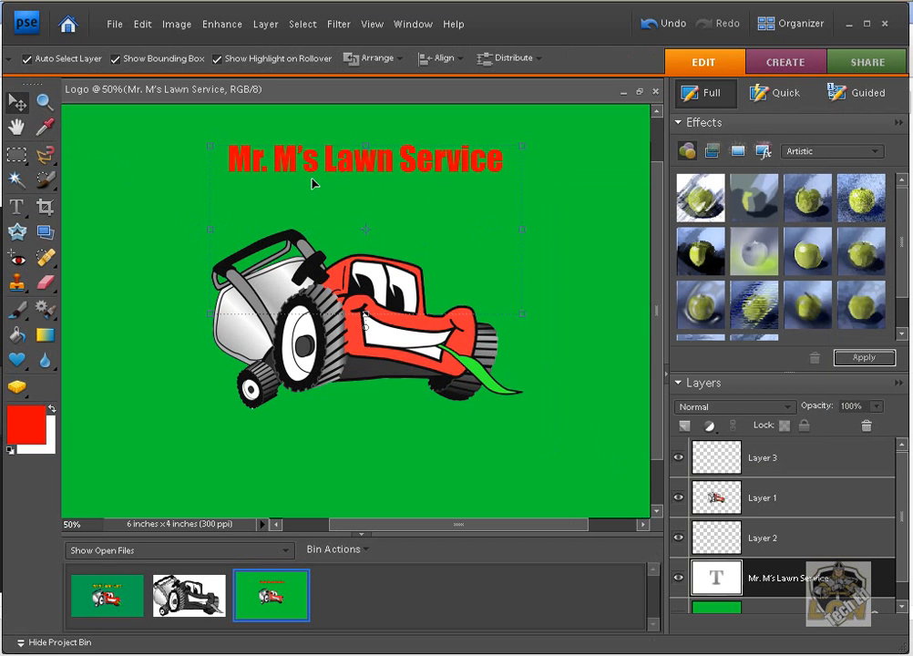
{"action": "key", "text": "Down"}
{"action": "key", "text": "Down"}
{"action": "key", "text": "Down"}
{"action": "key", "text": "Down"}
{"action": "key", "text": "Down"}
{"action": "key", "text": "Down"}
{"action": "key", "text": "Down"}
{"action": "key", "text": "Down"}
{"action": "key", "text": "Down"}
{"action": "key", "text": "Down"}
{"action": "key", "text": "Down"}
{"action": "key", "text": "Down"}
{"action": "key", "text": "Down"}
{"action": "key", "text": "Down"}
{"action": "key", "text": "Down"}
{"action": "key", "text": "Down"}
{"action": "key", "text": "Down"}
{"action": "key", "text": "Down"}
{"action": "key", "text": "Down"}
{"action": "key", "text": "Down"}
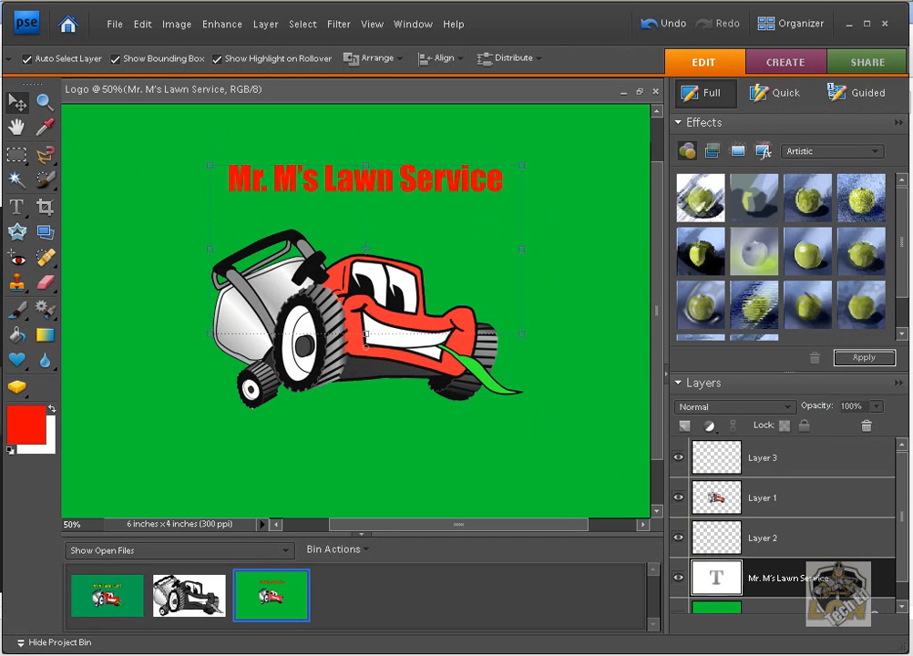
{"action": "key", "text": "Down"}
{"action": "key", "text": "Down"}
{"action": "key", "text": "Down"}
{"action": "key", "text": "Down"}
{"action": "key", "text": "Down"}
{"action": "key", "text": "Down"}
{"action": "key", "text": "Down"}
{"action": "key", "text": "Down"}
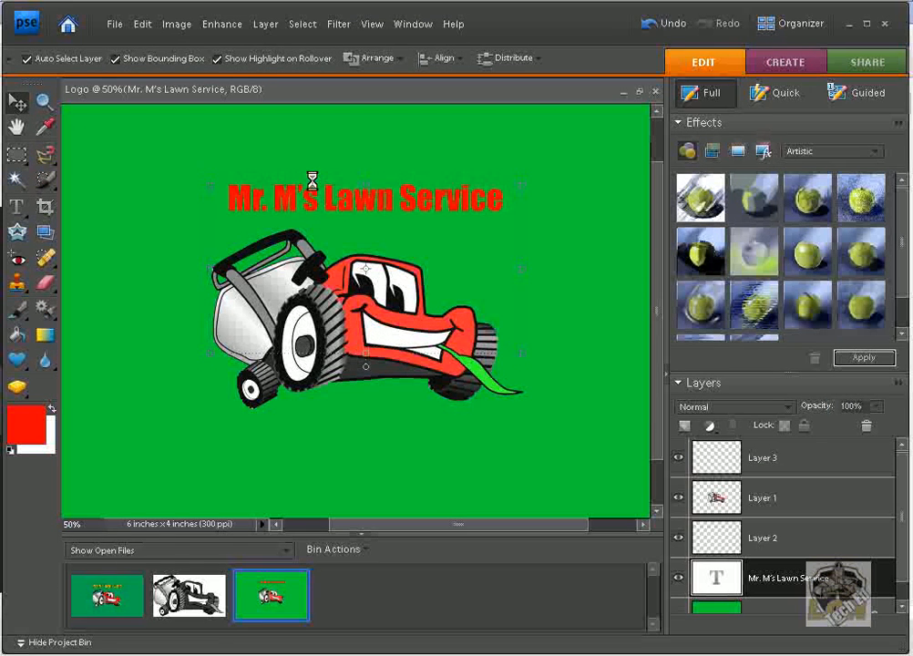
{"action": "key", "text": "Down"}
{"action": "key", "text": "Down"}
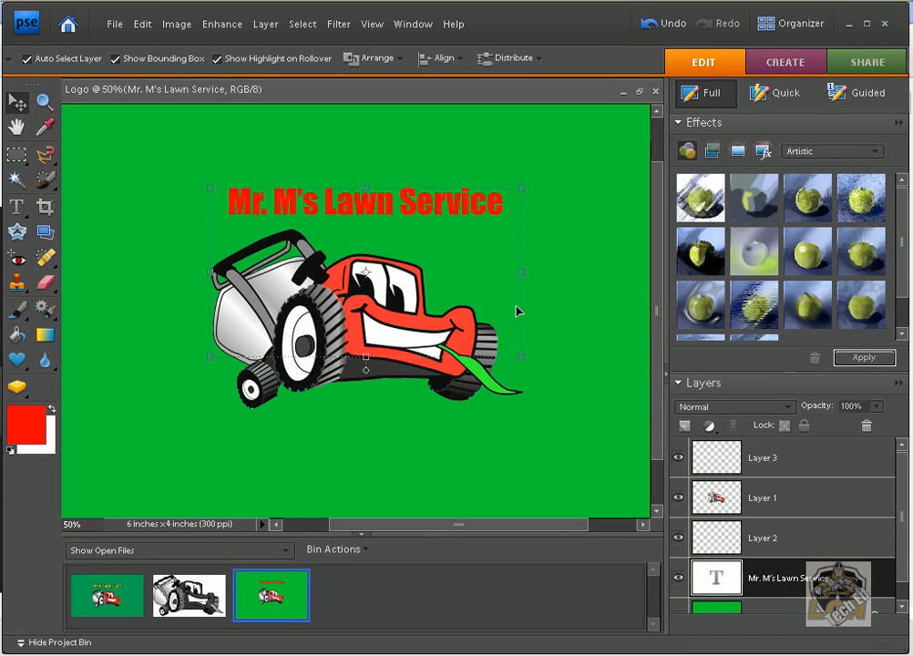
{"action": "left_click", "coordinate": [576, 273]}
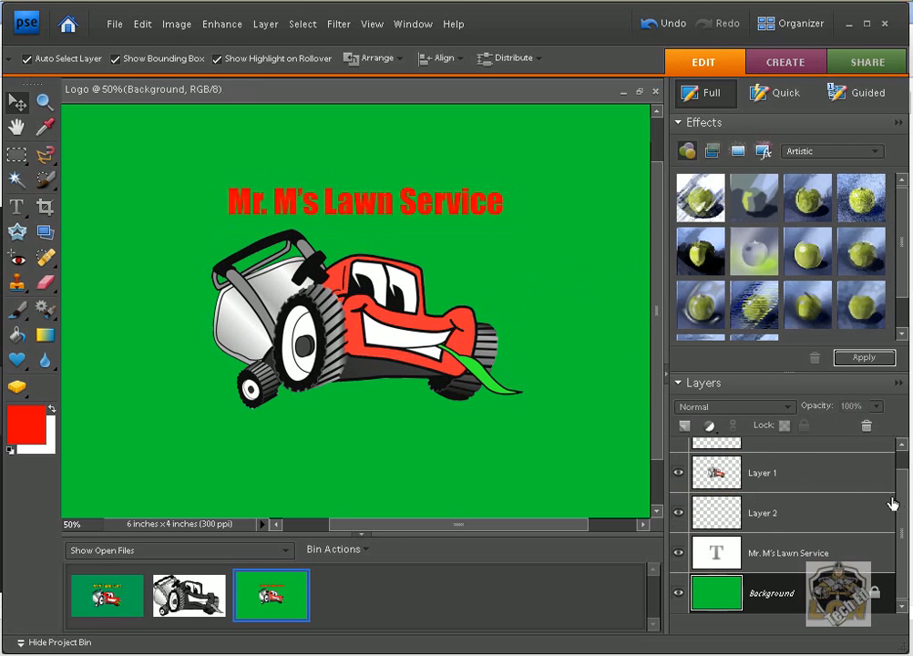
Simplify the "Mr. M's Lawn Service" text layer into a regular image layer
{"action": "left_click_drag", "start_coordinate": [899, 527], "coordinate": [899, 476]}
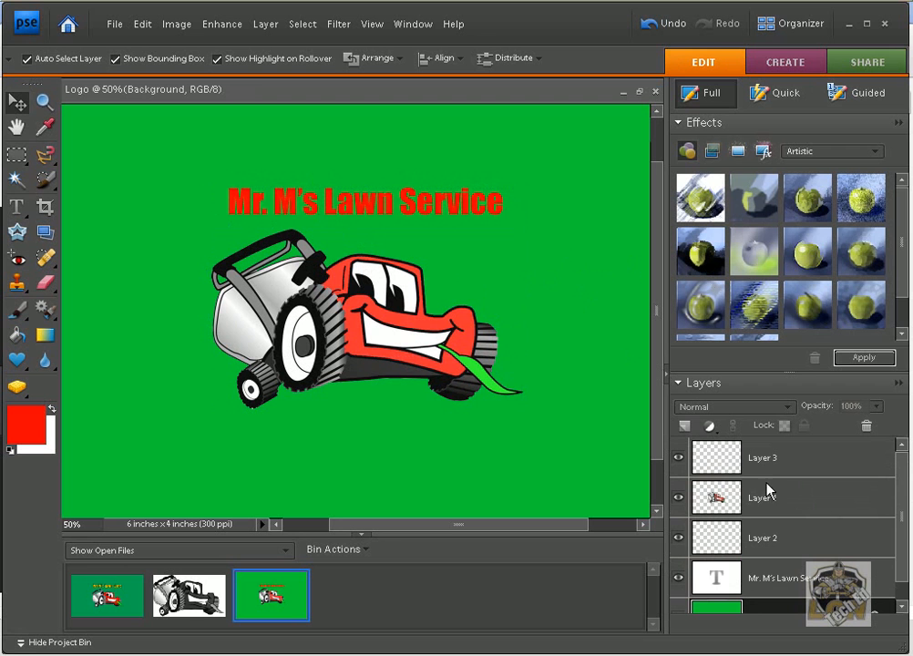
{"action": "scroll", "coordinate": [903, 521], "scroll_direction": "down", "scroll_amount": 1}
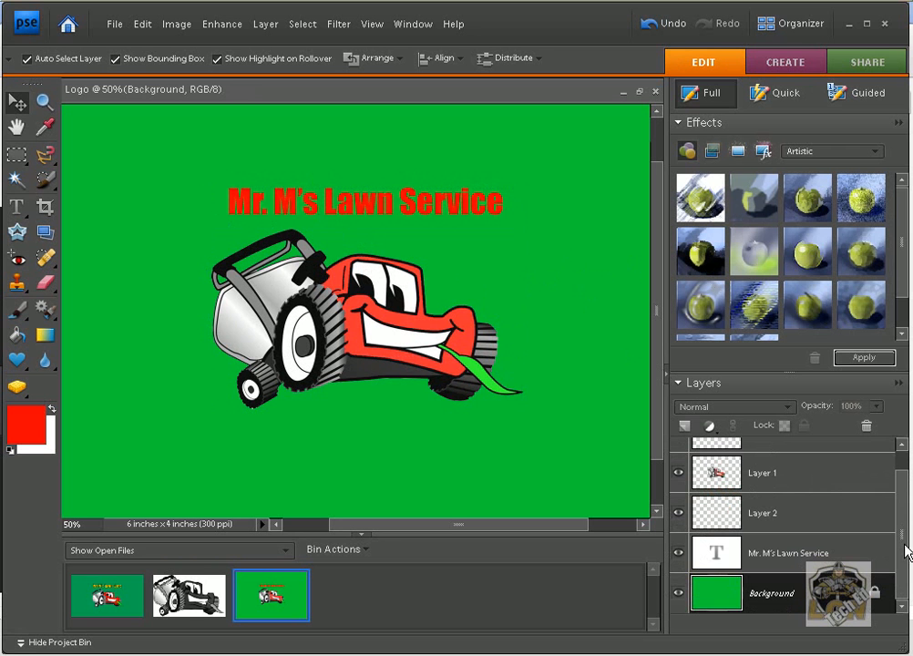
{"action": "left_click", "coordinate": [432, 215]}
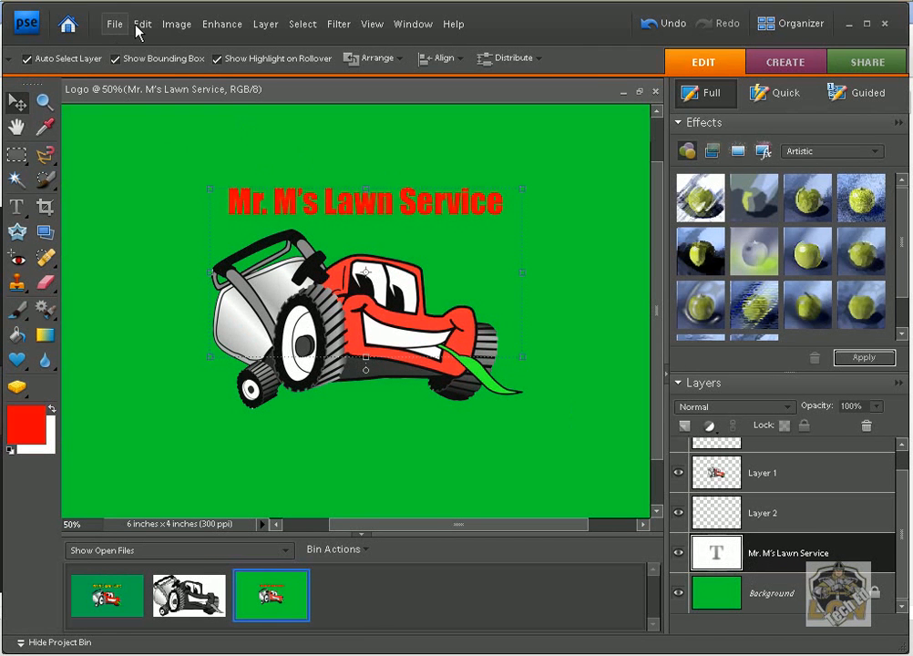
{"action": "left_click", "coordinate": [263, 25]}
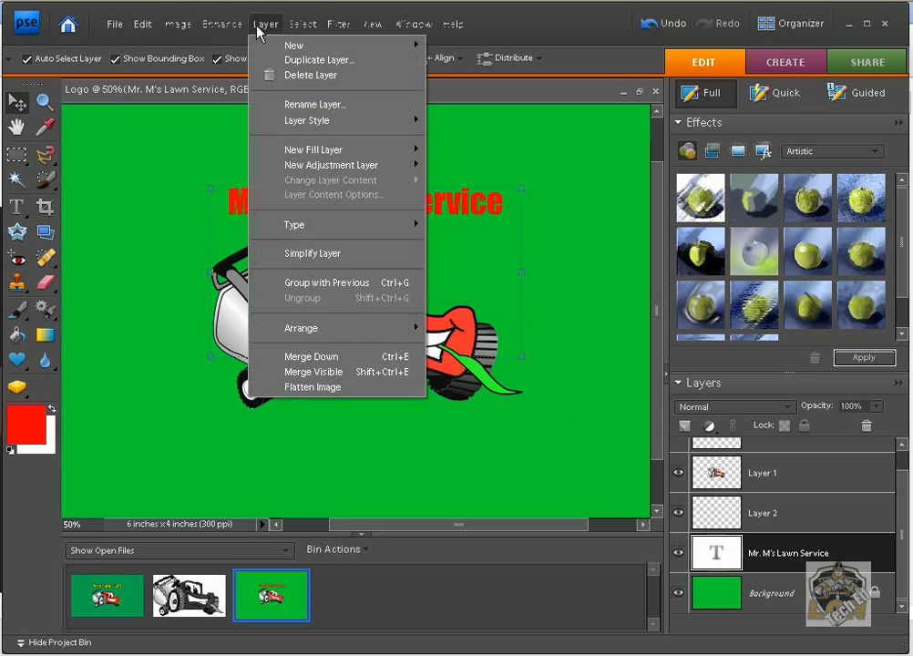
{"action": "left_click", "coordinate": [336, 259]}
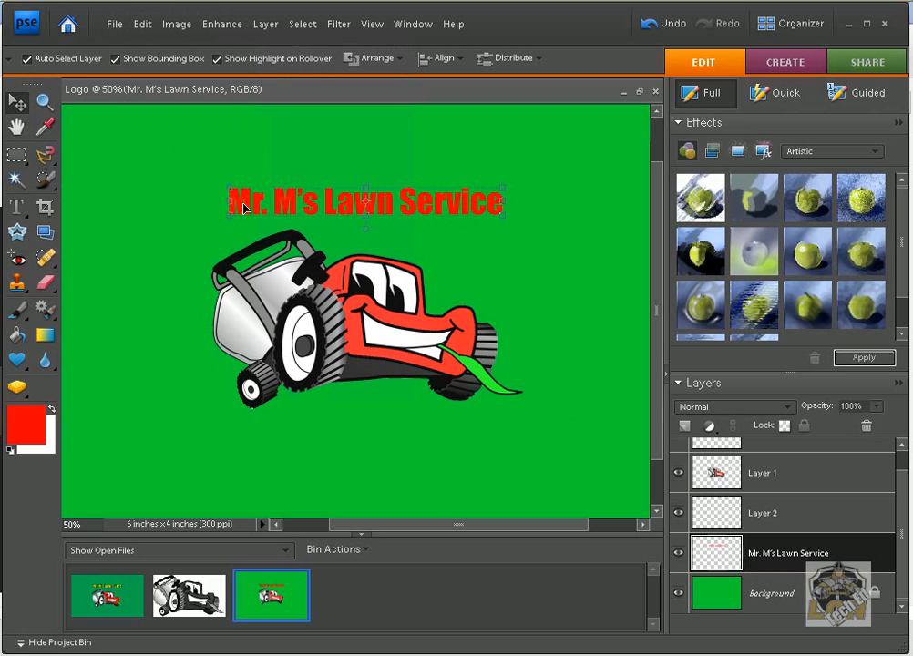
Outline the title lettering with a 2 px black (#000000) stroke, centered, in Normal mode at 100% opacity
{"action": "left_click", "coordinate": [139, 23]}
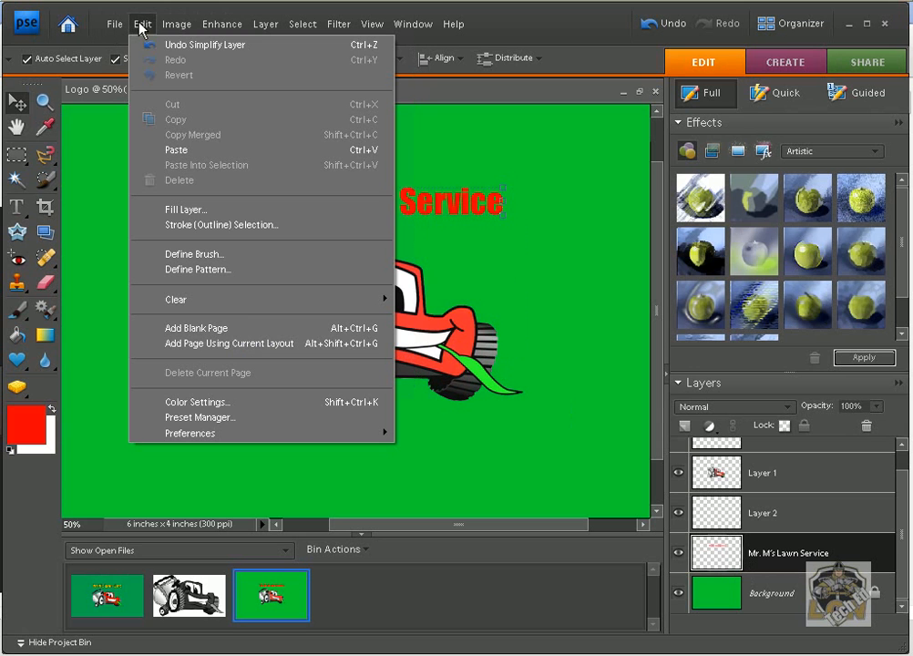
{"action": "left_click", "coordinate": [269, 233]}
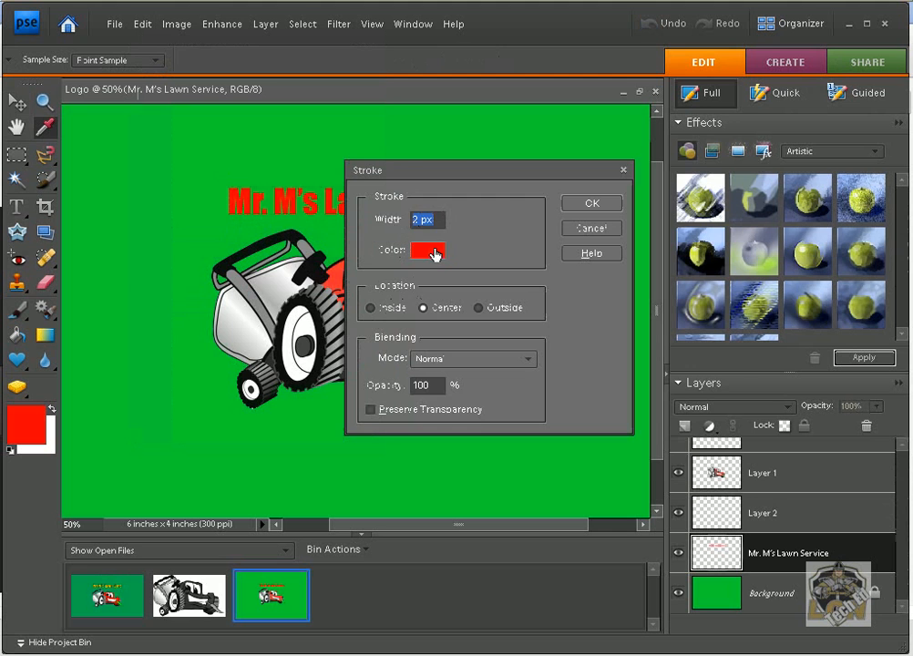
{"action": "left_click", "coordinate": [435, 254]}
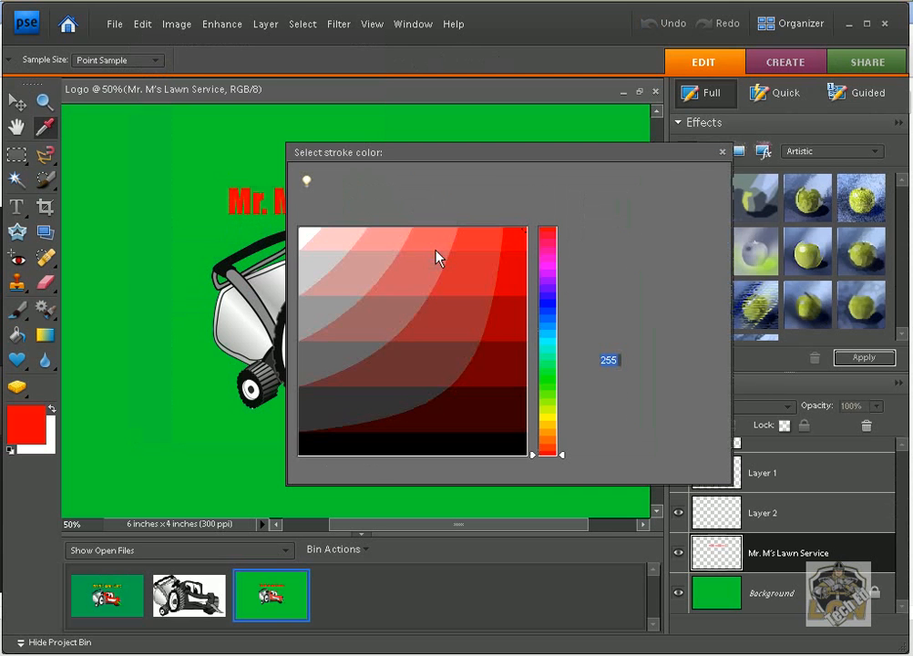
{"action": "left_click", "coordinate": [359, 437]}
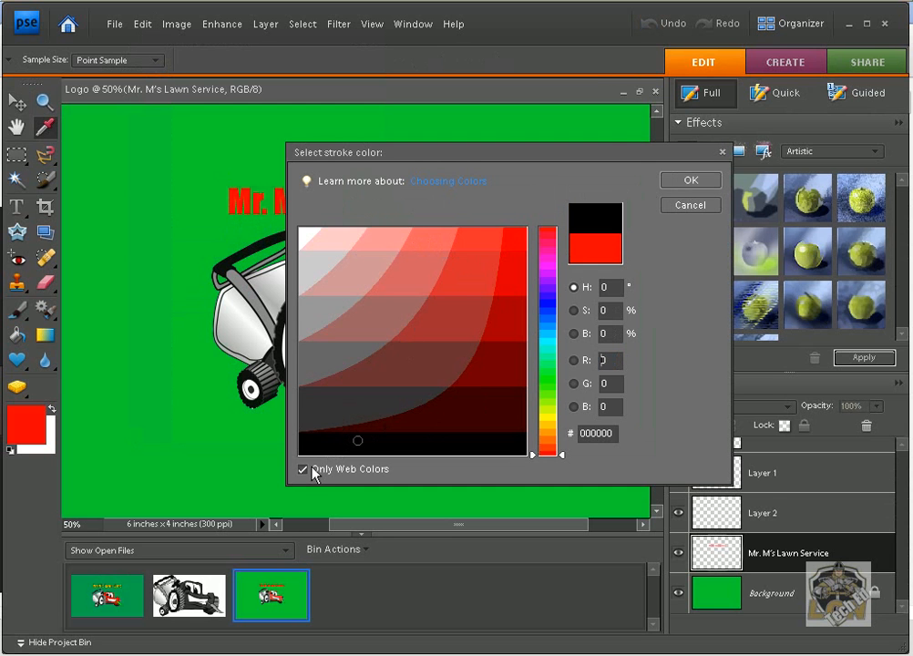
{"action": "left_click", "coordinate": [305, 470]}
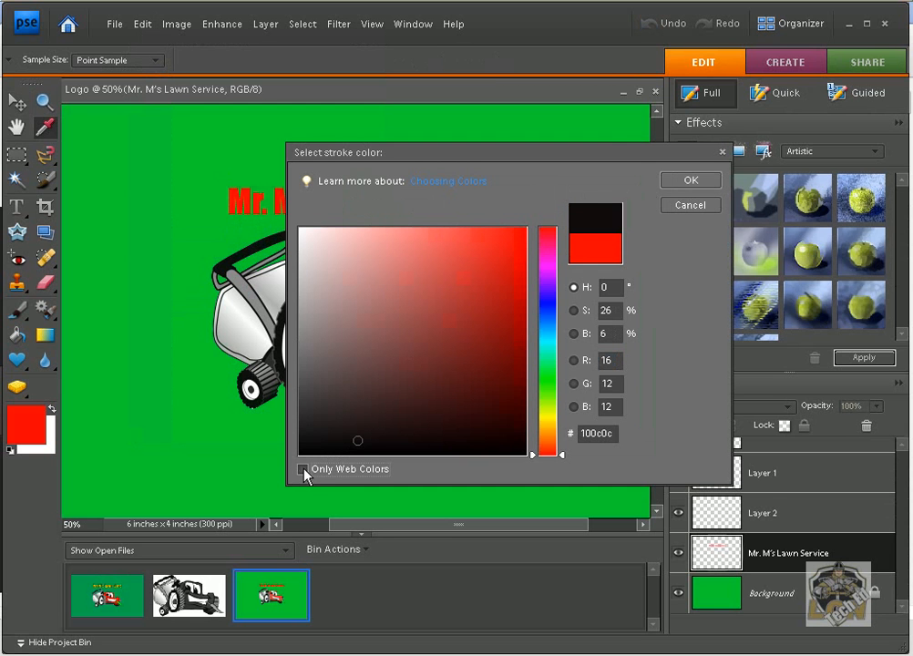
{"action": "left_click", "coordinate": [303, 469]}
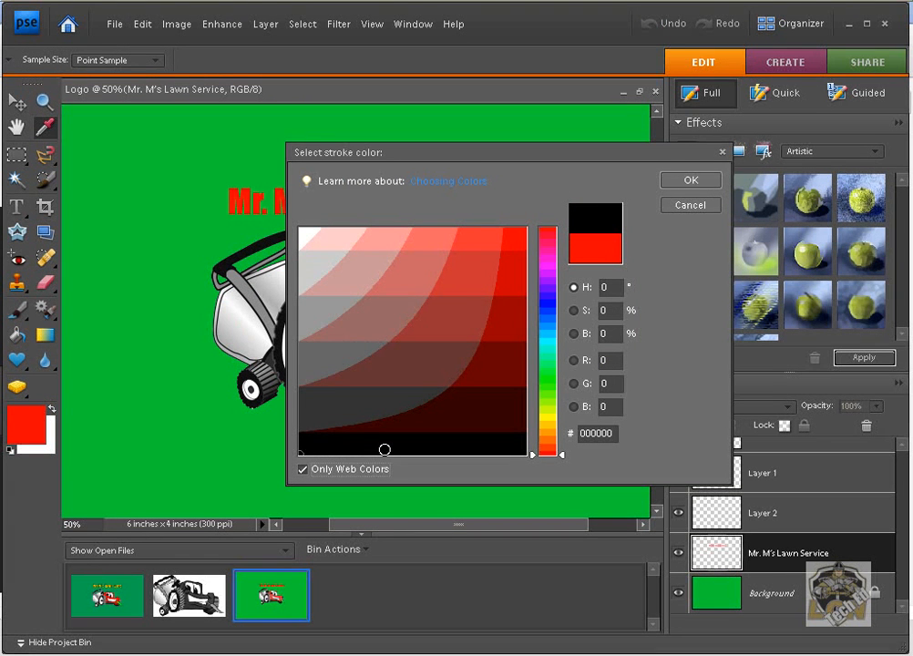
{"action": "left_click", "coordinate": [688, 185]}
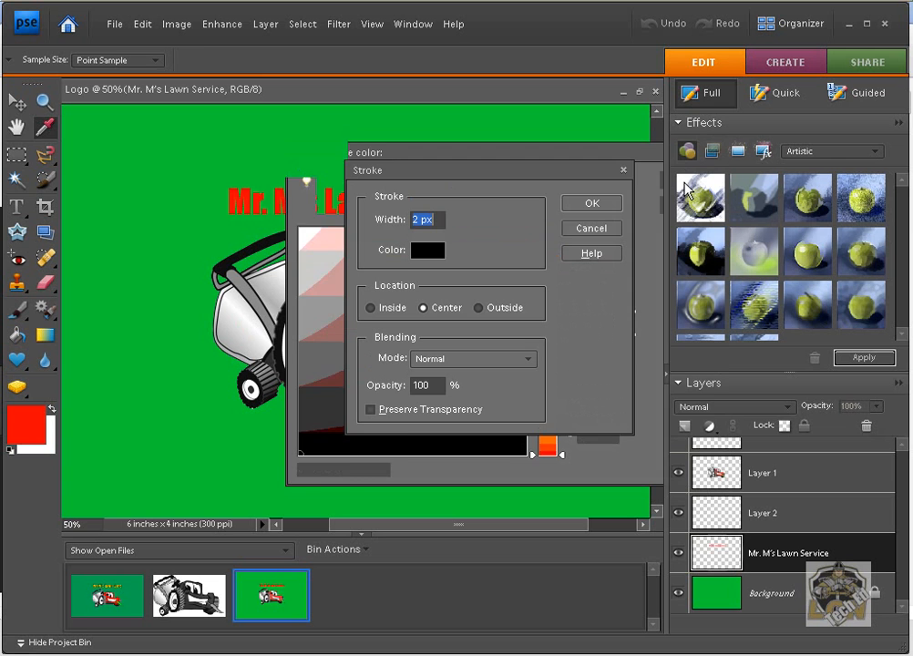
{"action": "left_click", "coordinate": [598, 203]}
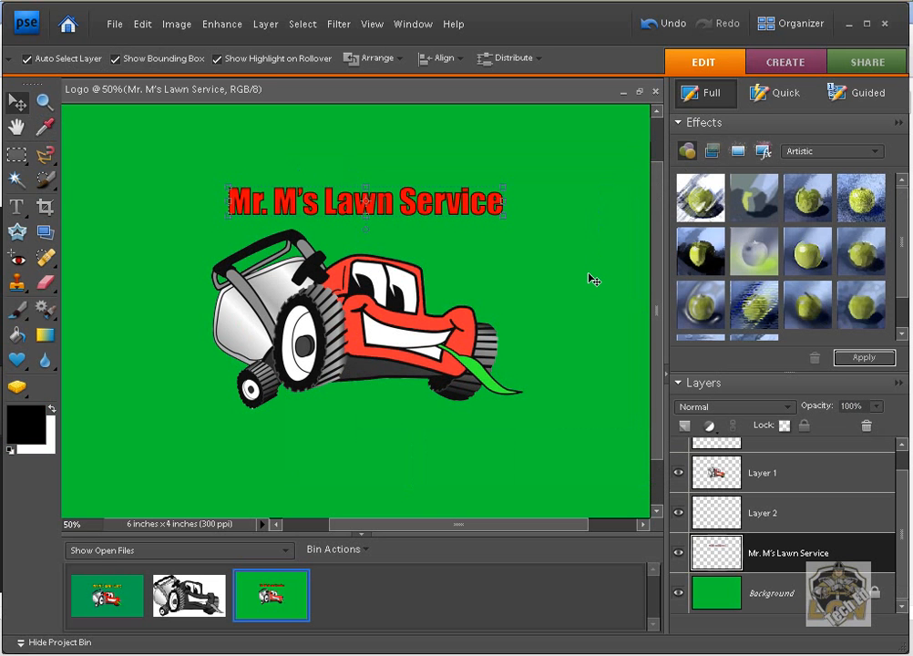
Nudge the outlined title straight down closer to the mower's handle, then deselect it by making the Background layer active
{"action": "key", "text": "Down"}
{"action": "key", "text": "Down"}
{"action": "key", "text": "Down"}
{"action": "key", "text": "Down"}
{"action": "key", "text": "Down"}
{"action": "key", "text": "Down"}
{"action": "key", "text": "Down"}
{"action": "key", "text": "Down"}
{"action": "key", "text": "Down"}
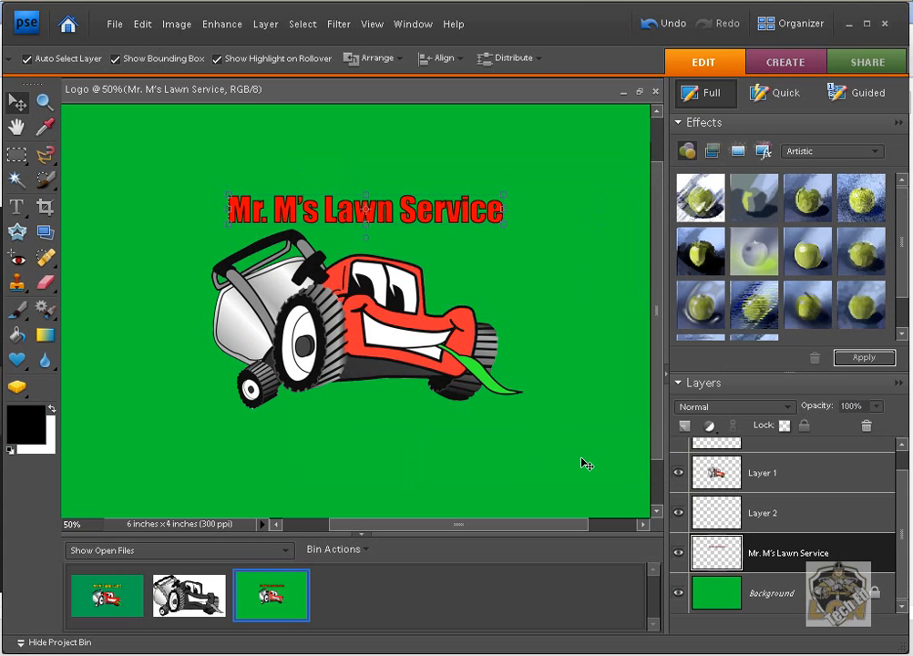
{"action": "key", "text": "alt+bracketleft"}
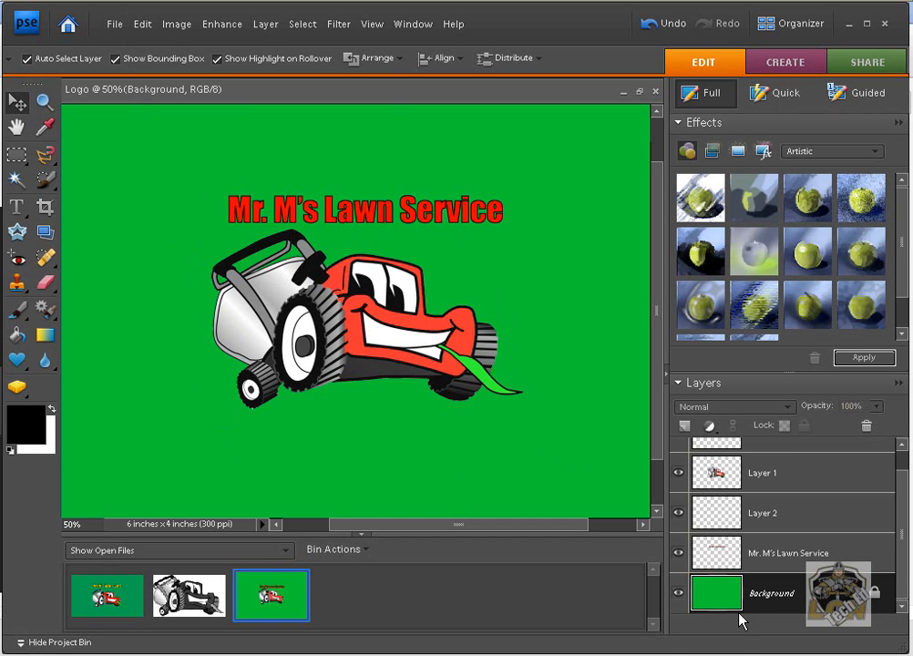
Save a JPEG copy of the logo as Logo.jpg in the Graphics folder at maximum quality, 12
{"action": "left_click", "coordinate": [145, 30]}
{"action": "mouse_move", "coordinate": [114, 24]}
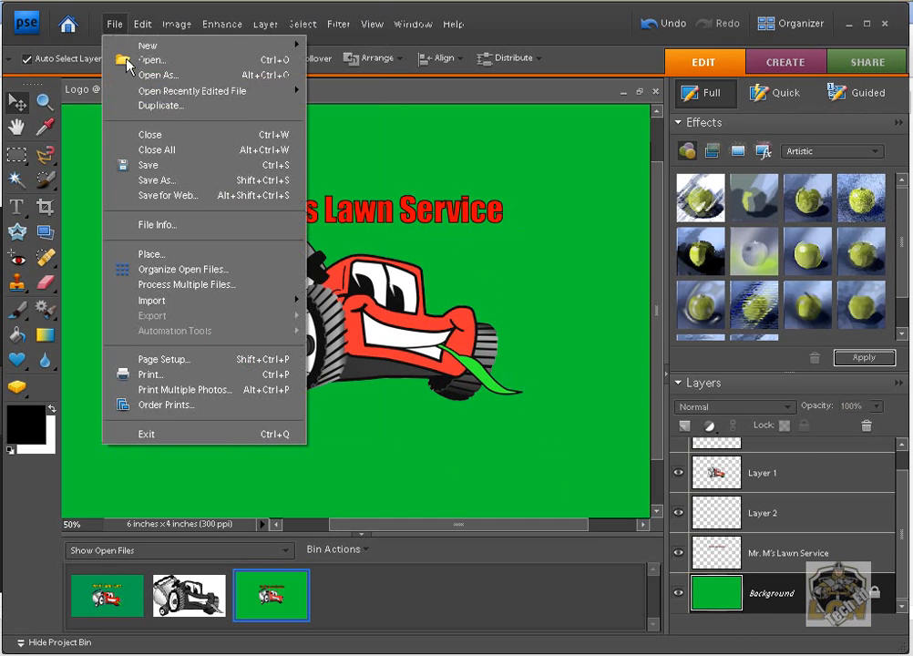
{"action": "left_click", "coordinate": [170, 180]}
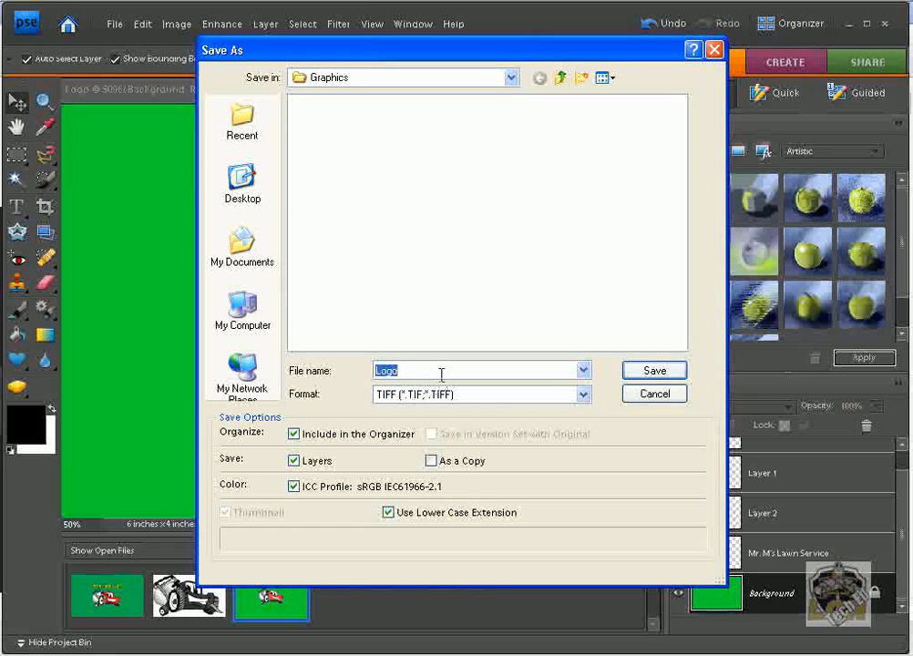
{"action": "left_click", "coordinate": [584, 393]}
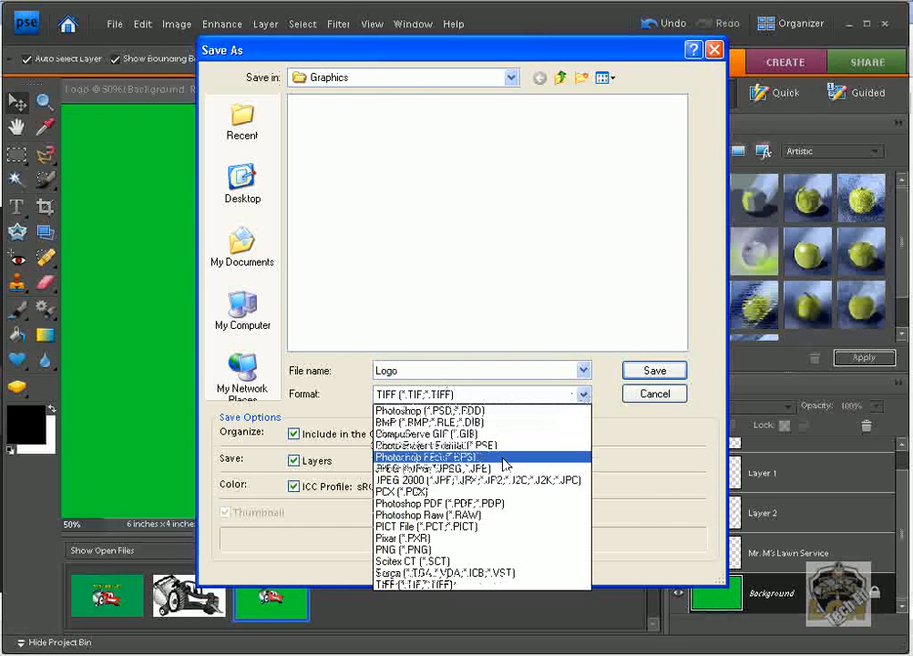
{"action": "left_click", "coordinate": [504, 469]}
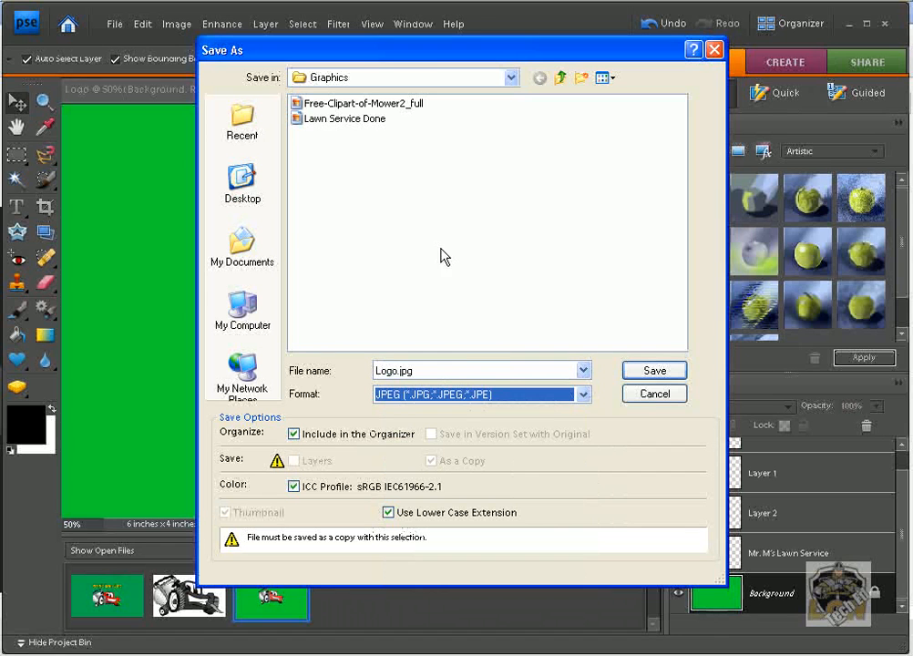
{"action": "left_click", "coordinate": [650, 371]}
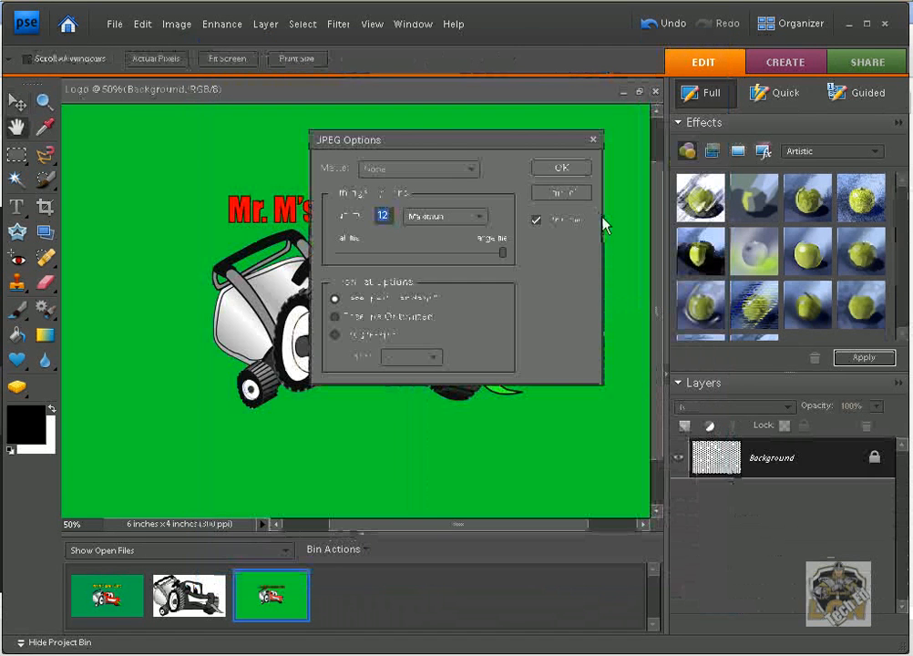
{"action": "left_click", "coordinate": [554, 170]}
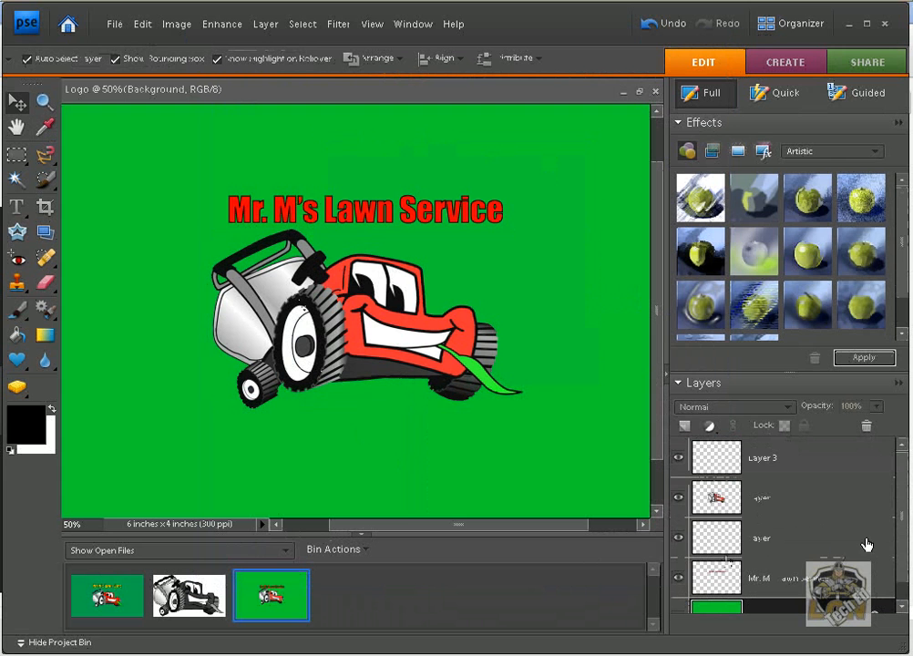
Hide the green Background layer and save a transparent PNG copy as Logo.png in the Graphics folder, with interlacing set to None
{"action": "left_click_drag", "start_coordinate": [903, 518], "coordinate": [902, 552]}
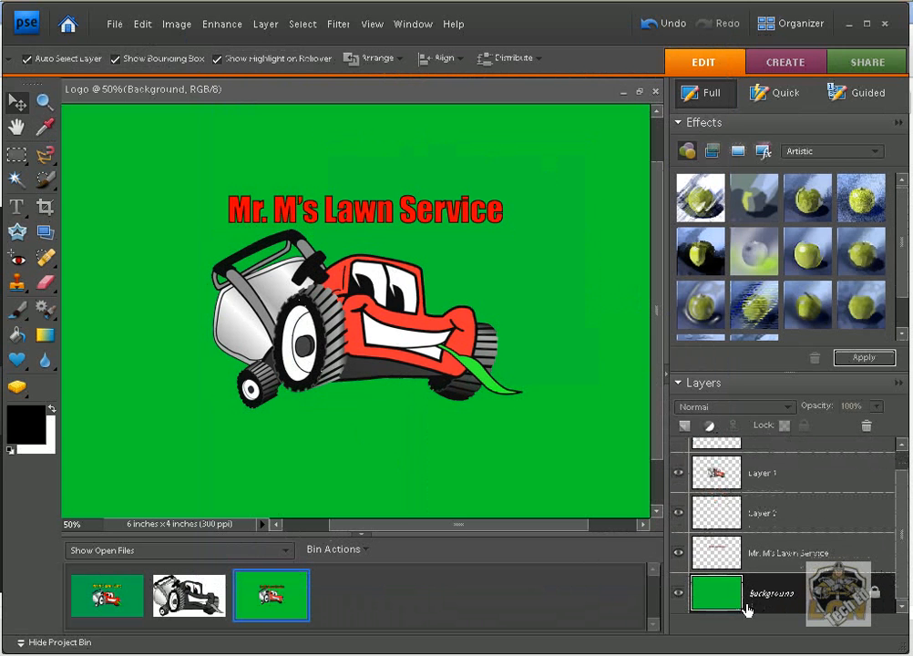
{"action": "left_click", "coordinate": [675, 596]}
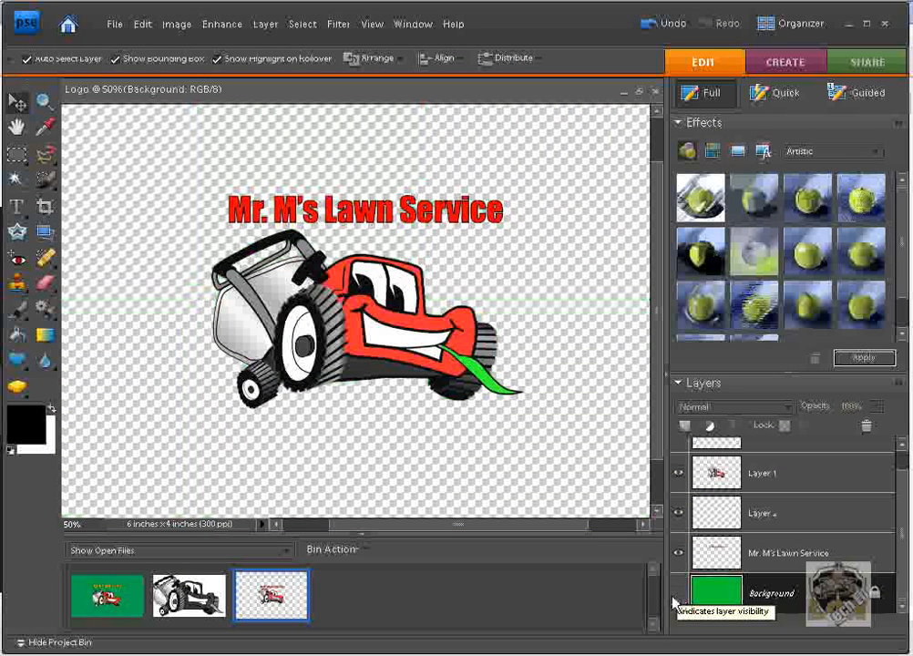
{"action": "mouse_move", "coordinate": [105, 11]}
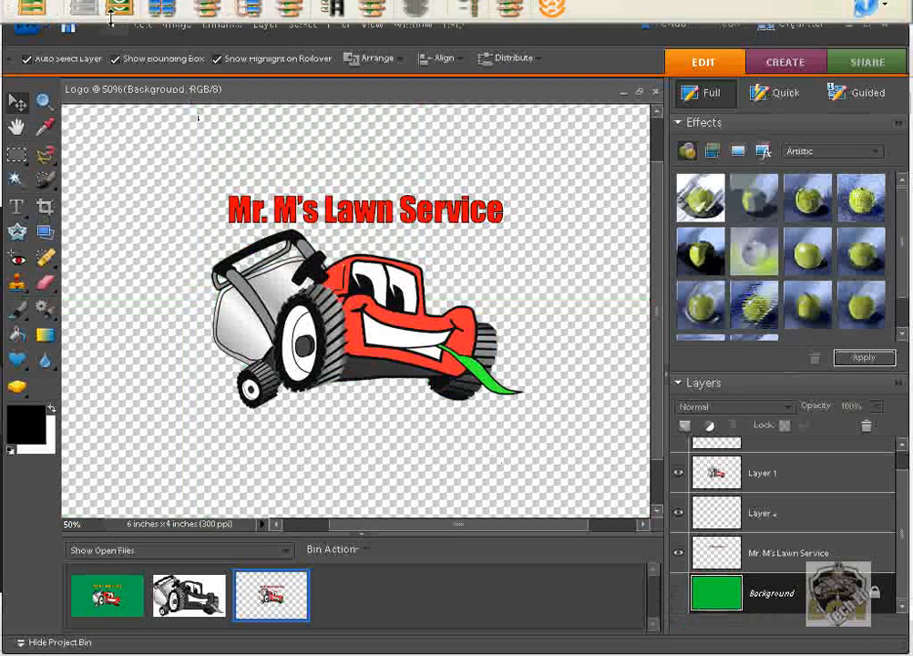
{"action": "left_click", "coordinate": [115, 24]}
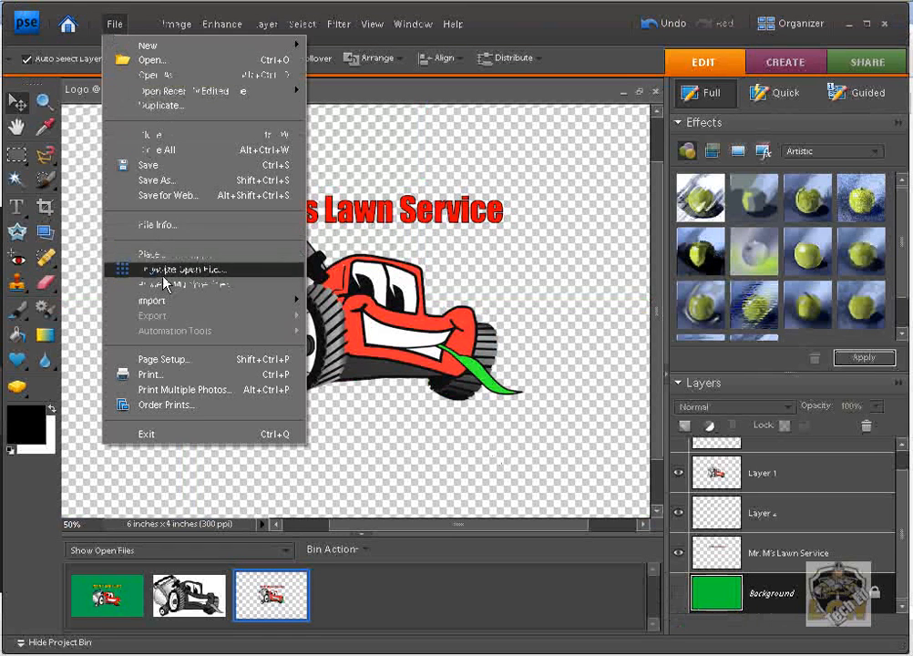
{"action": "left_click", "coordinate": [149, 181]}
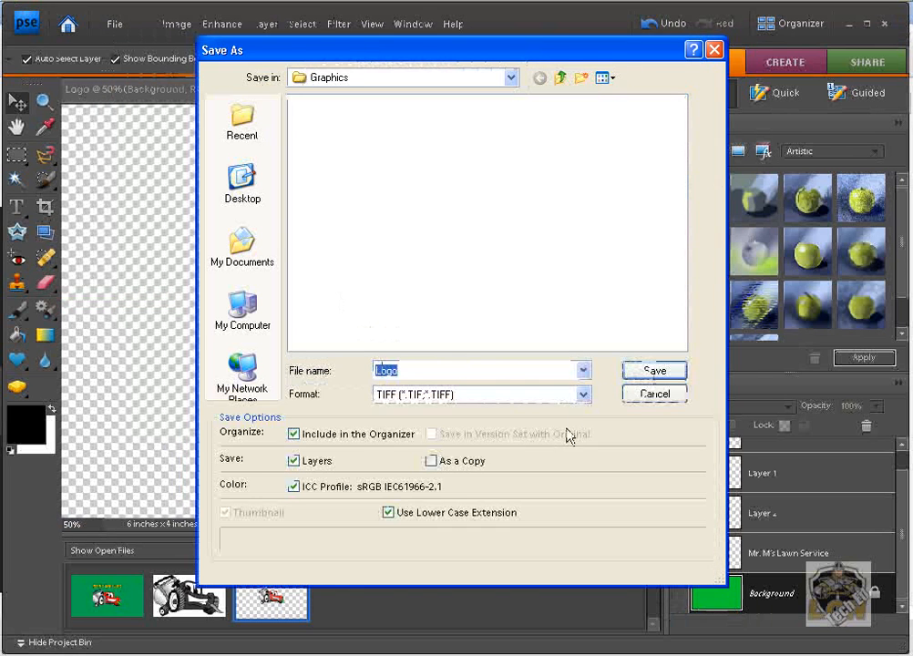
{"action": "left_click", "coordinate": [585, 396]}
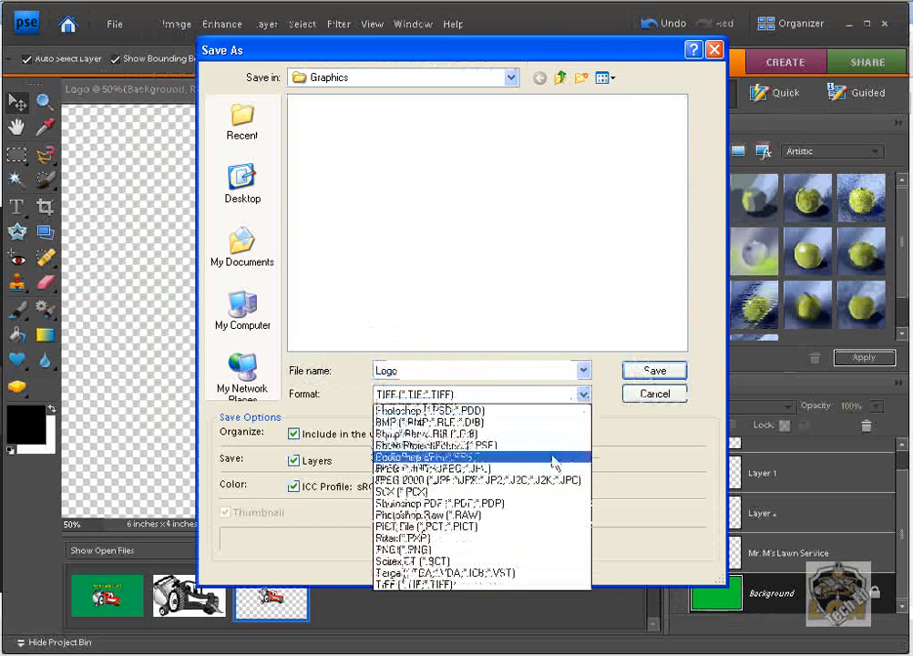
{"action": "left_click", "coordinate": [409, 551]}
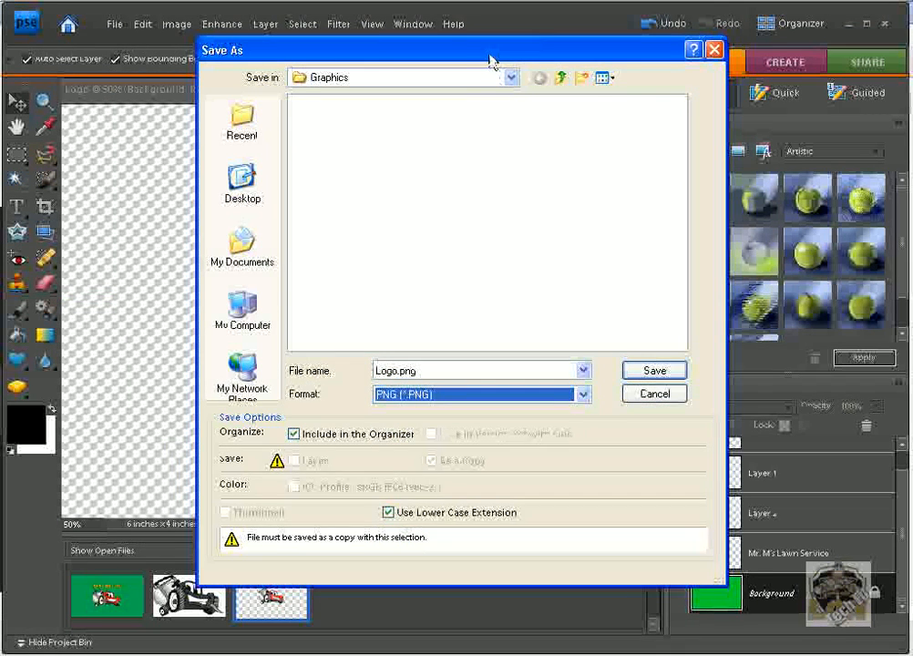
{"action": "left_click_drag", "start_coordinate": [490, 61], "coordinate": [638, 399]}
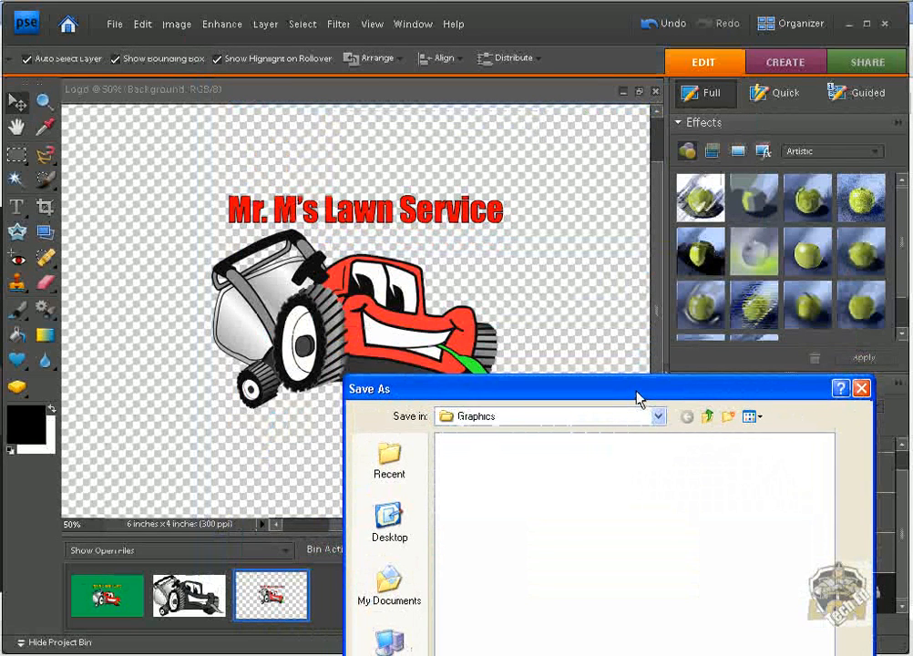
{"action": "left_click_drag", "start_coordinate": [638, 399], "coordinate": [519, 123]}
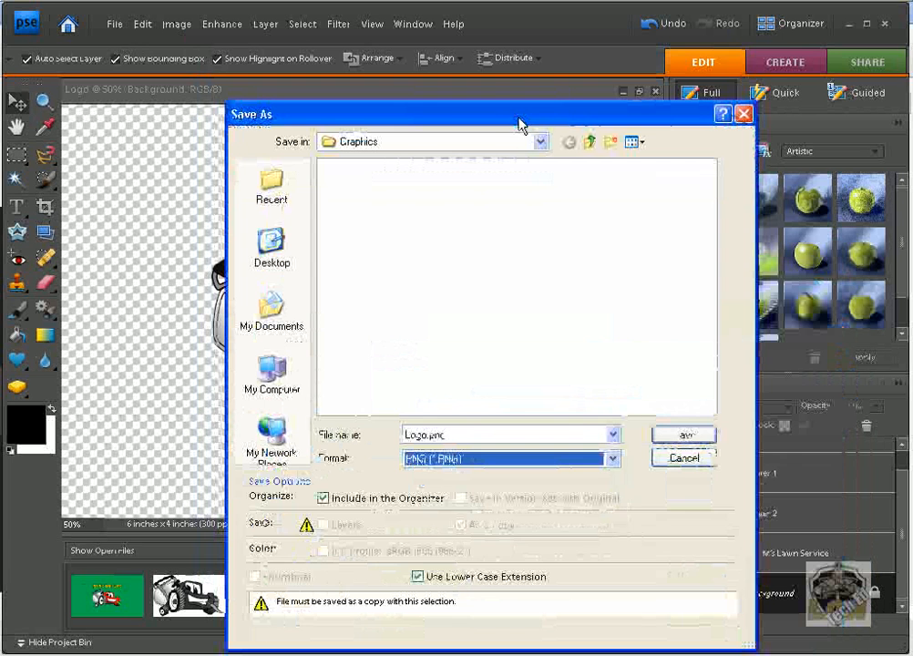
{"action": "left_click", "coordinate": [686, 435]}
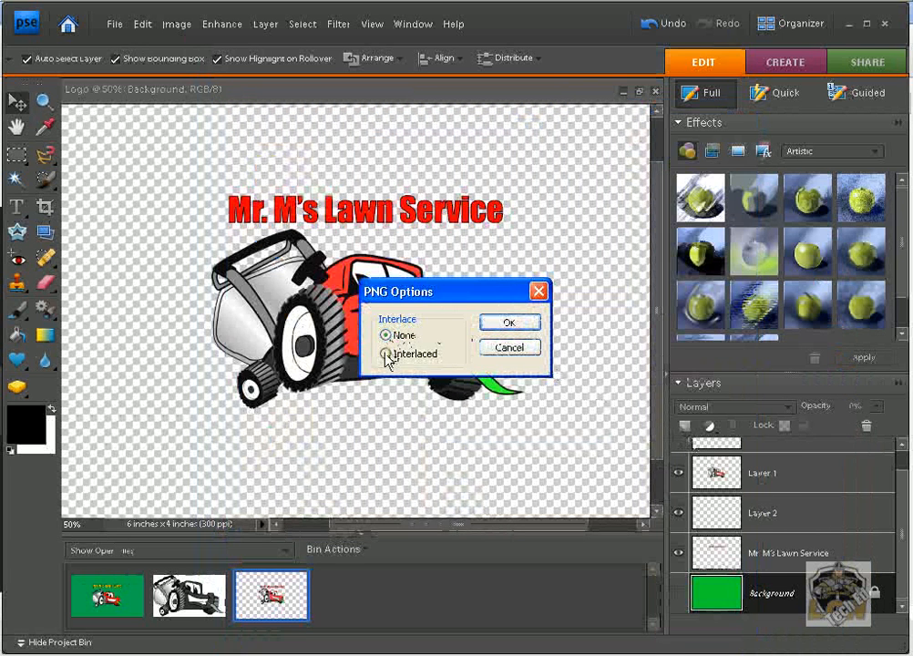
{"action": "left_click", "coordinate": [498, 325]}
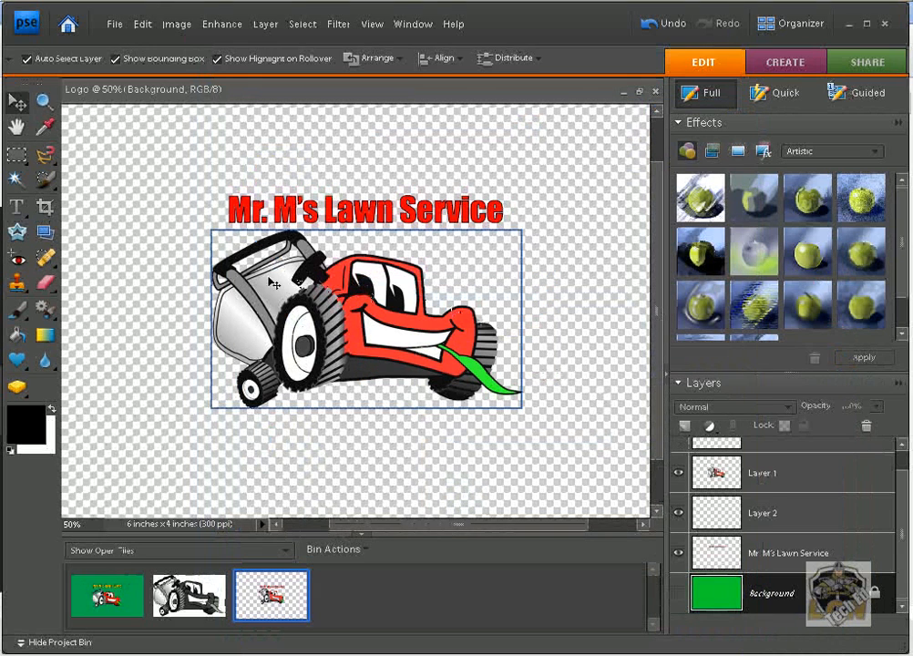
Switch to the Graphics folder in Windows Explorer and open the transparent Logo PNG to check it
{"action": "left_click", "coordinate": [397, 655]}
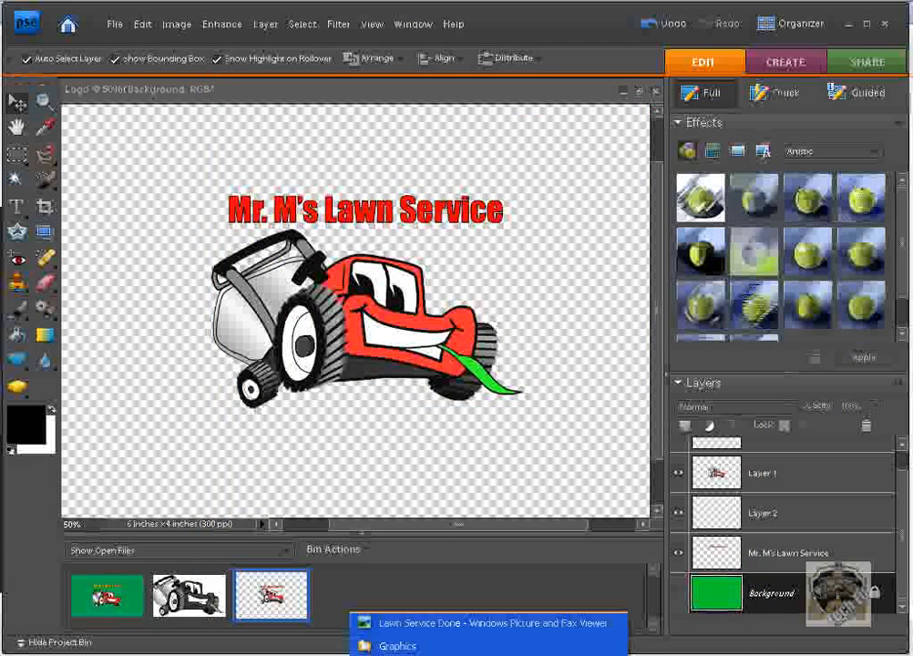
{"action": "left_click", "coordinate": [397, 647]}
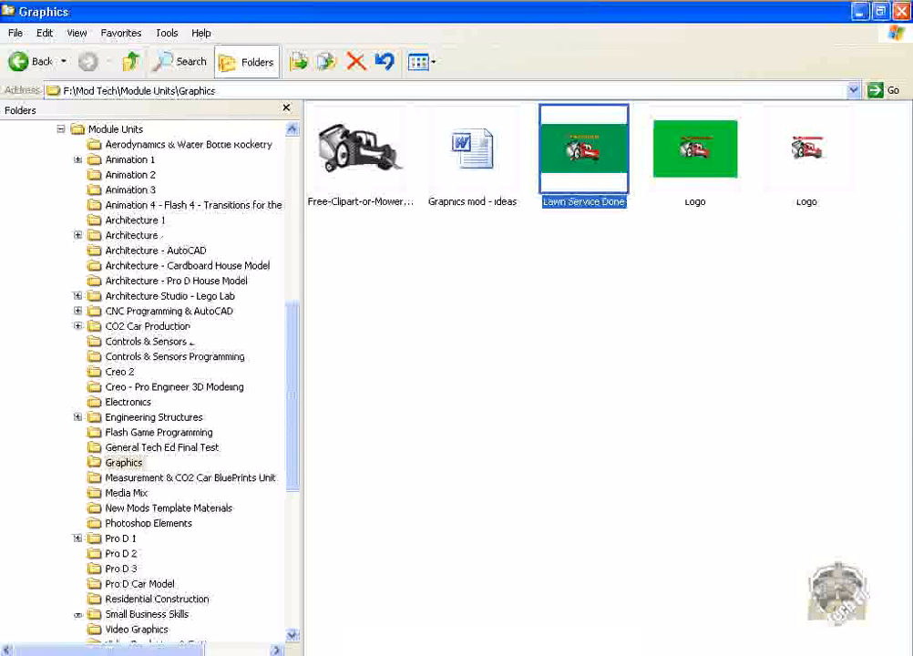
{"action": "double_click", "coordinate": [798, 175]}
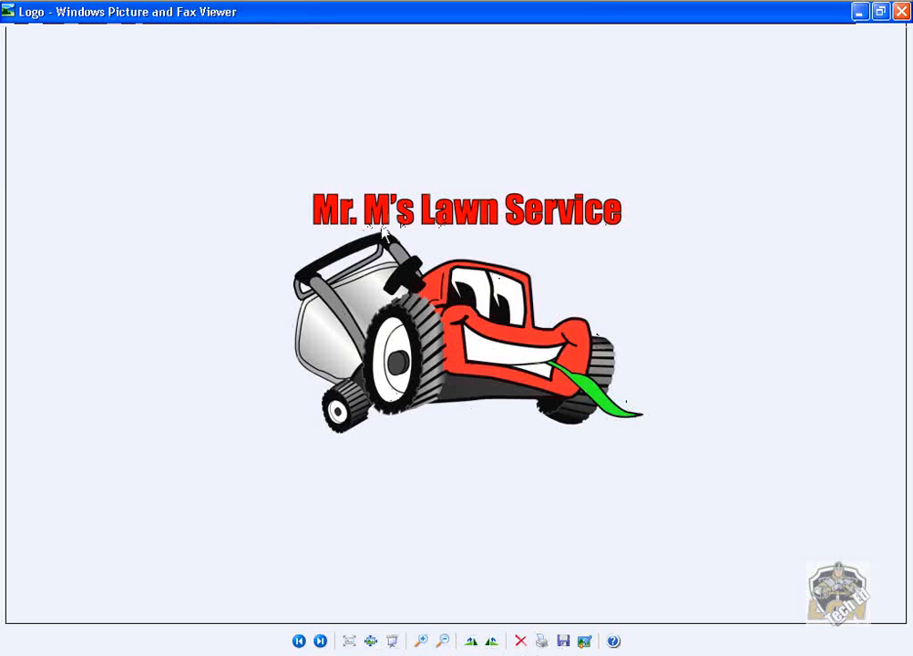
Close the transparent logo preview, then view the green-background Logo JPEG in the Graphics folder and close it
{"action": "key", "text": "alt+F4"}
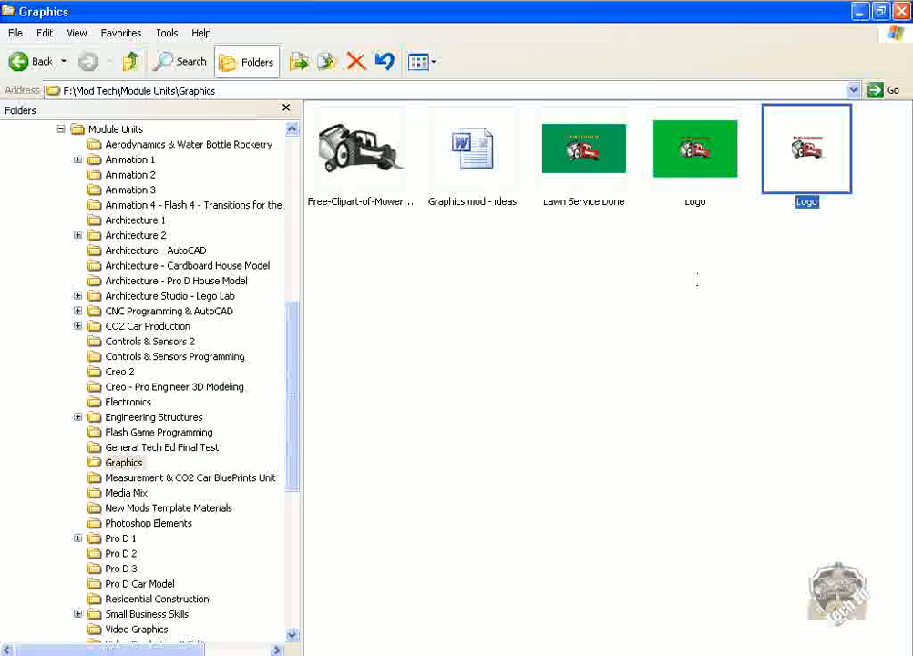
{"action": "double_click", "coordinate": [704, 155]}
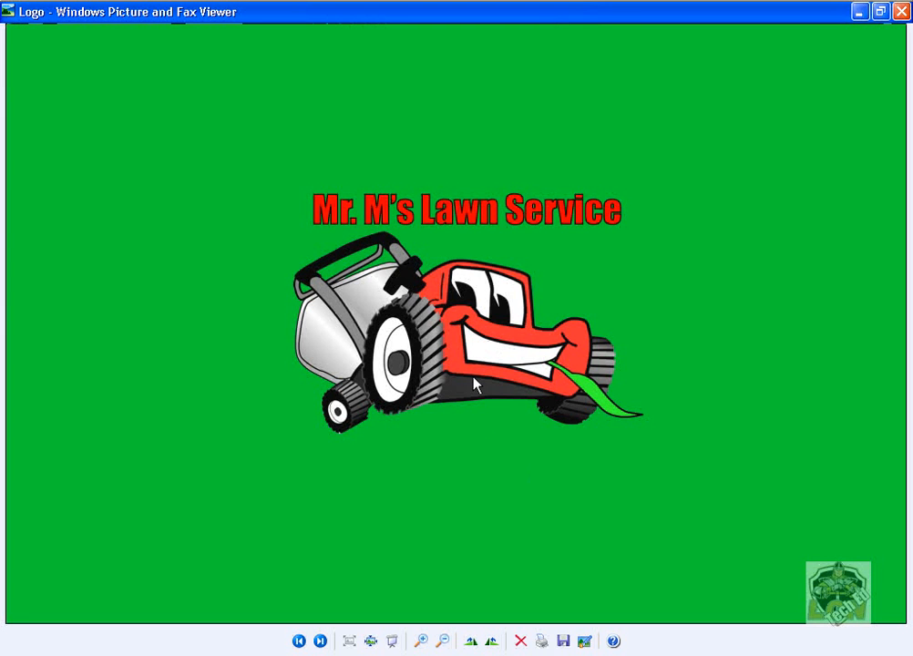
{"action": "key", "text": "alt+F4"}
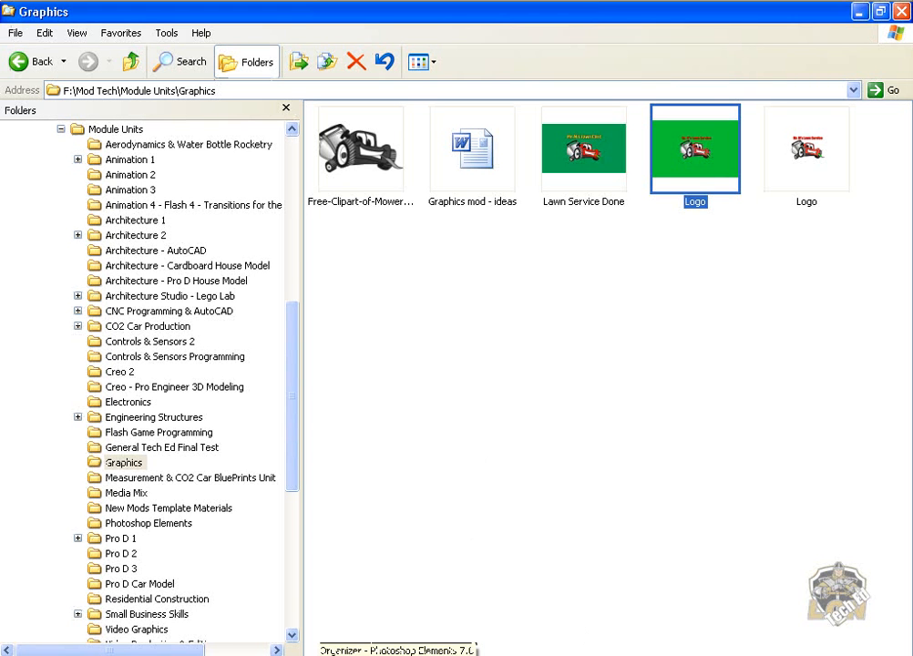
{"action": "left_click", "coordinate": [164, 654]}
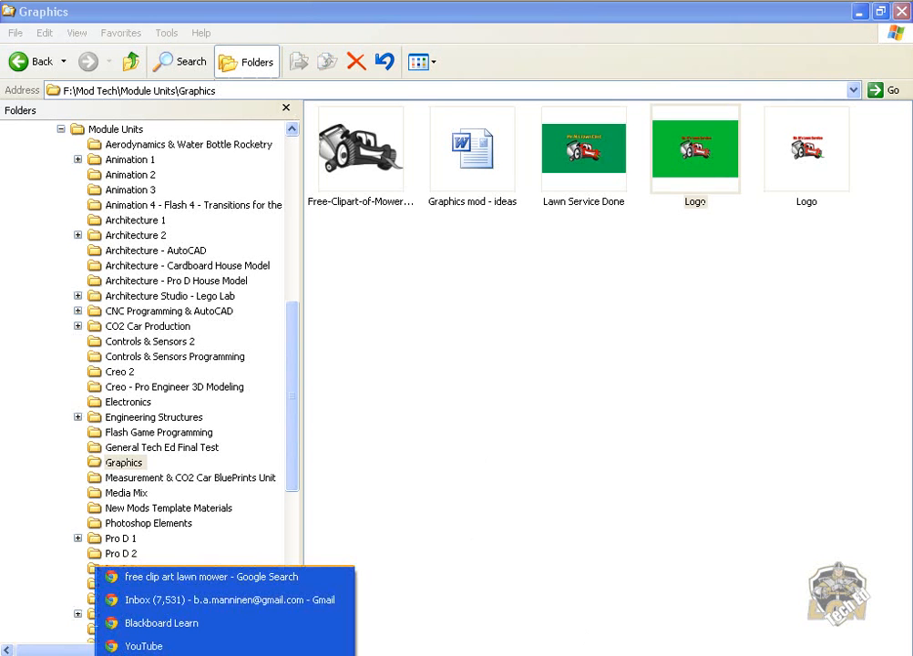
{"action": "left_click", "coordinate": [144, 646]}
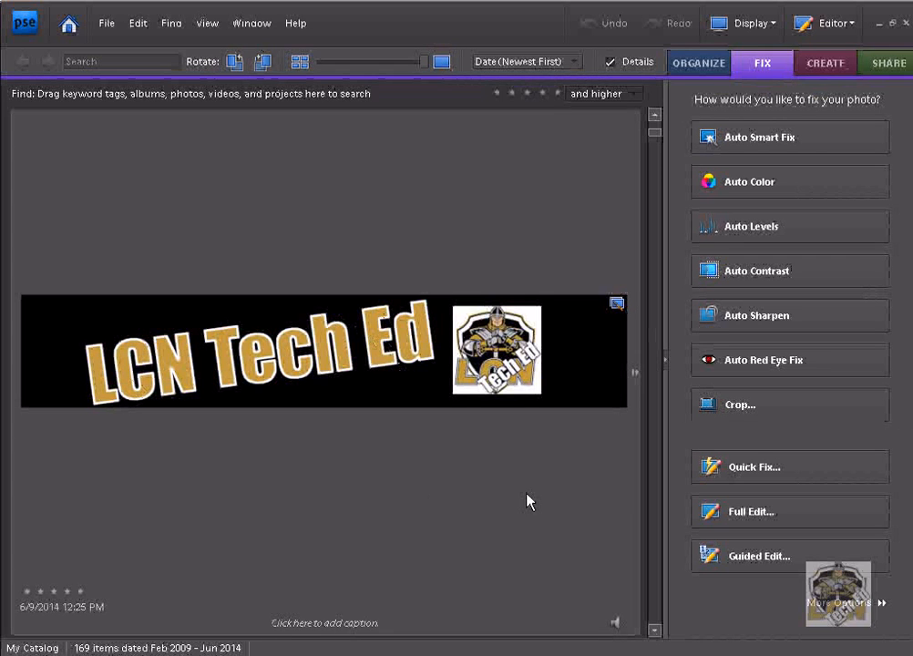
{"action": "key", "text": "alt+Tab"}
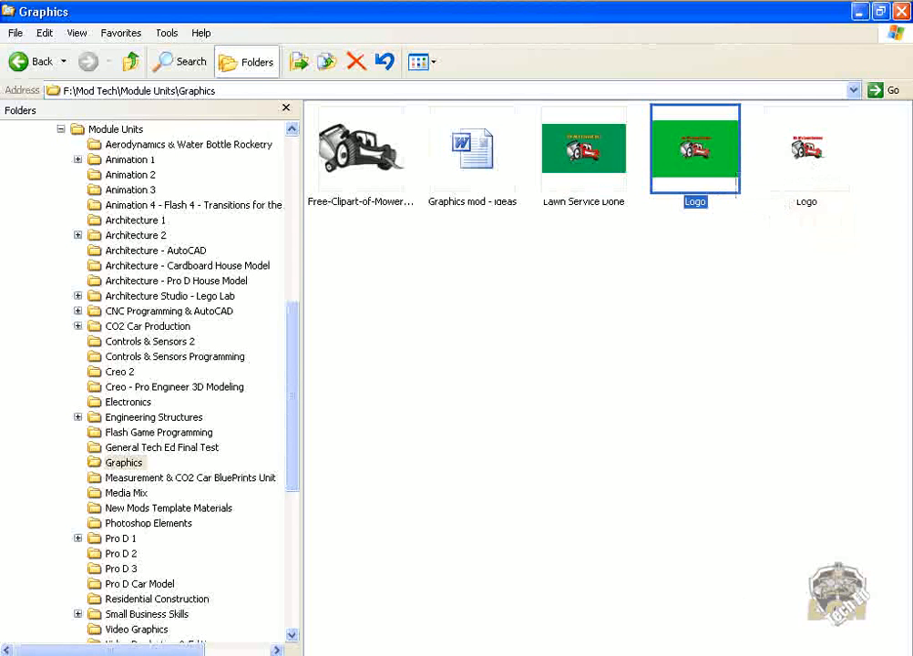
{"action": "key", "text": "alt+Tab"}
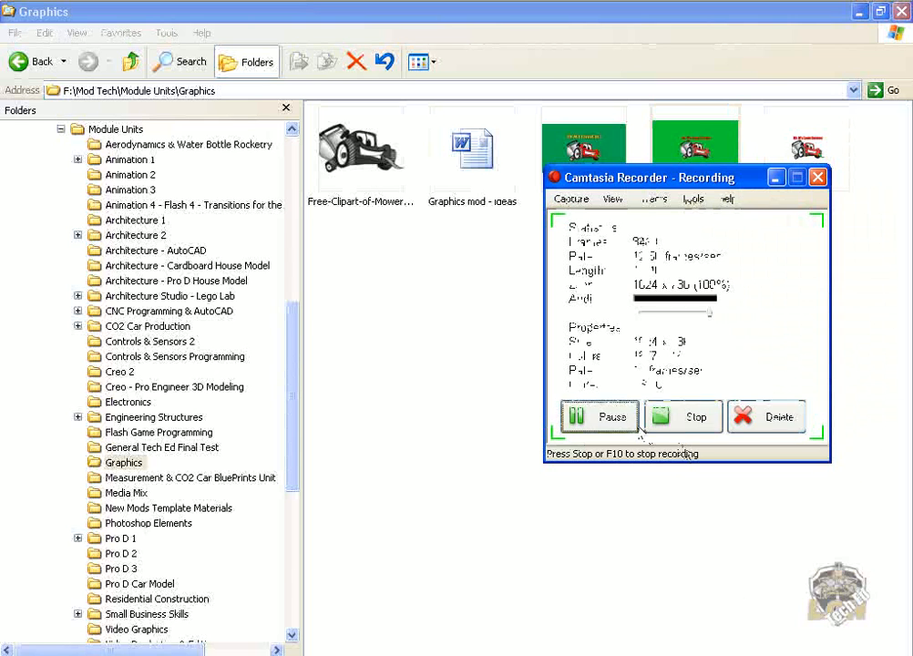